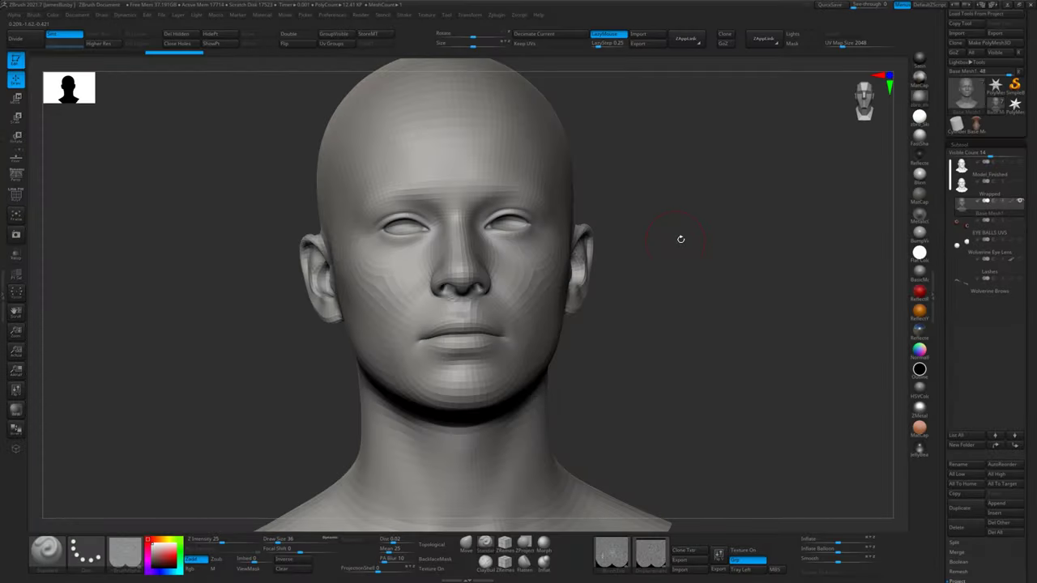
- Switch to Chrome, examine the displacement and albedo maps on the male head product page, and return to ZBrush
{"action": "left_click_drag", "start_coordinate": [681, 239], "coordinate": [650, 235]}
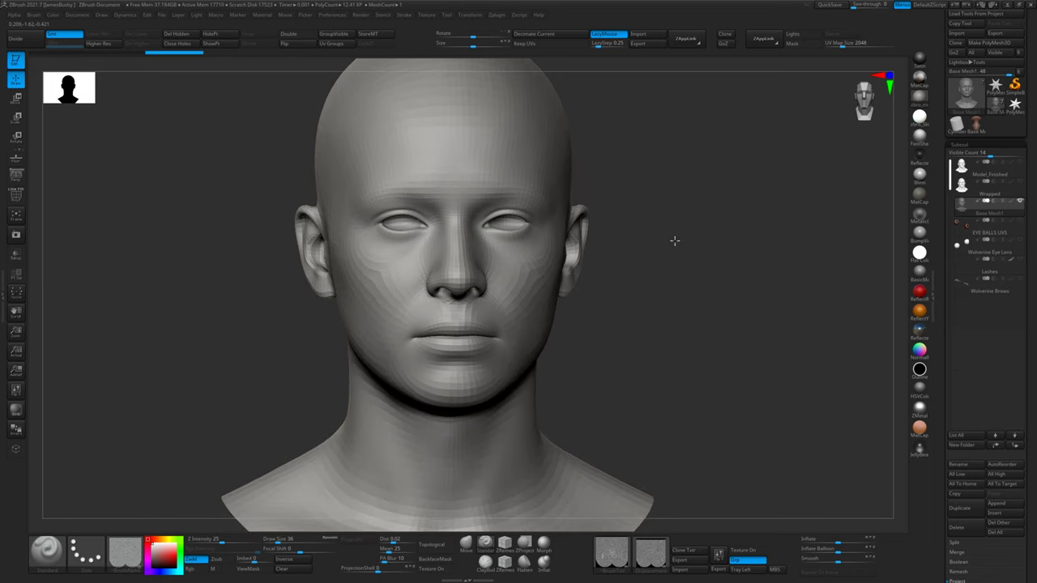
{"action": "left_click_drag", "start_coordinate": [688, 243], "coordinate": [683, 245]}
{"action": "key", "text": "alt+Tab"}
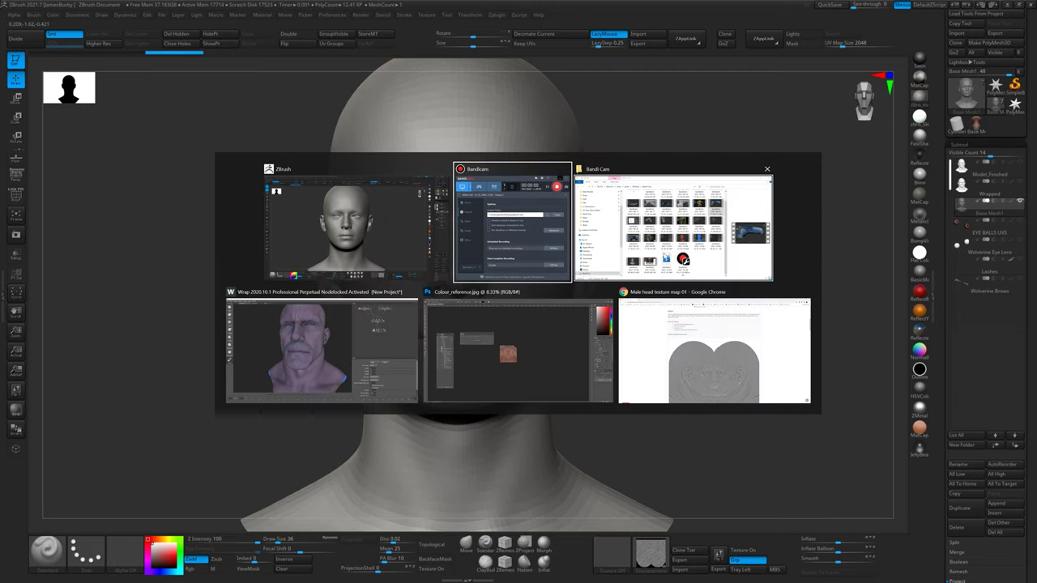
{"action": "key", "text": "alt+Tab"}
{"action": "left_click", "coordinate": [666, 334]}
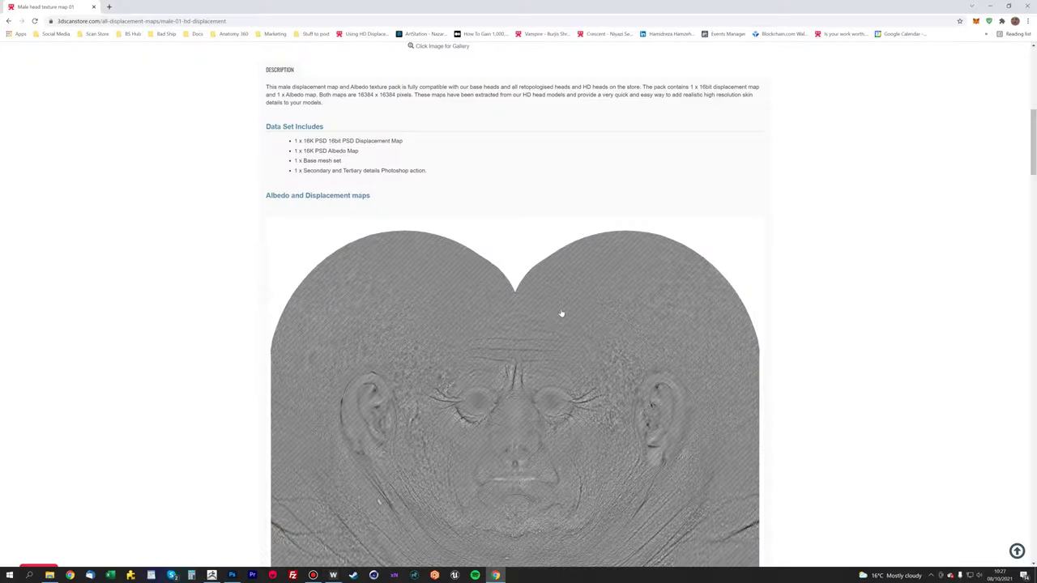
{"action": "scroll", "coordinate": [584, 315], "scroll_direction": "down", "scroll_amount": 6}
{"action": "scroll", "coordinate": [590, 317], "scroll_direction": "up", "scroll_amount": 4}
{"action": "scroll", "coordinate": [594, 316], "scroll_direction": "down", "scroll_amount": 7}
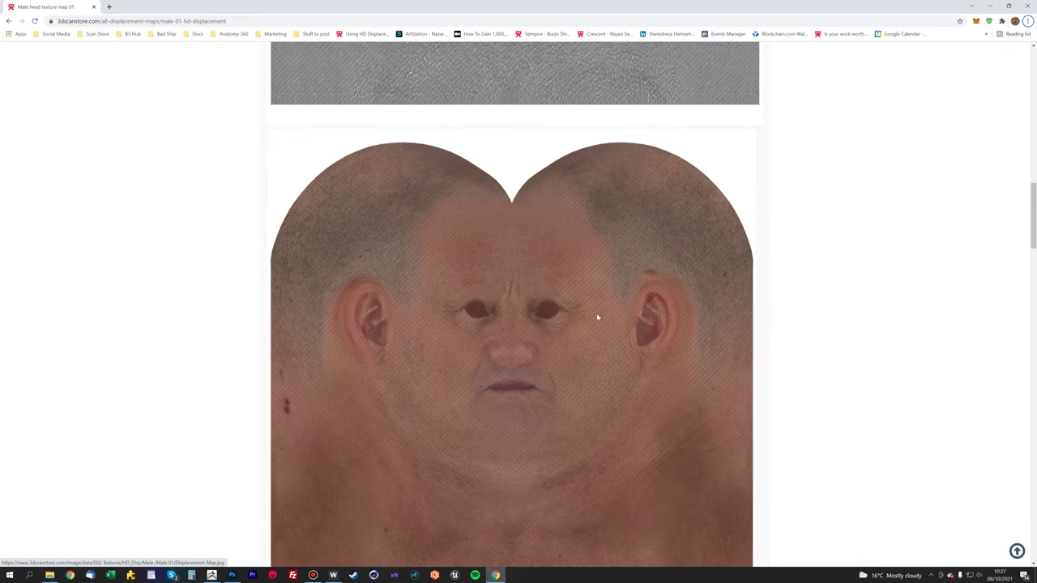
{"action": "scroll", "coordinate": [601, 319], "scroll_direction": "up", "scroll_amount": 15}
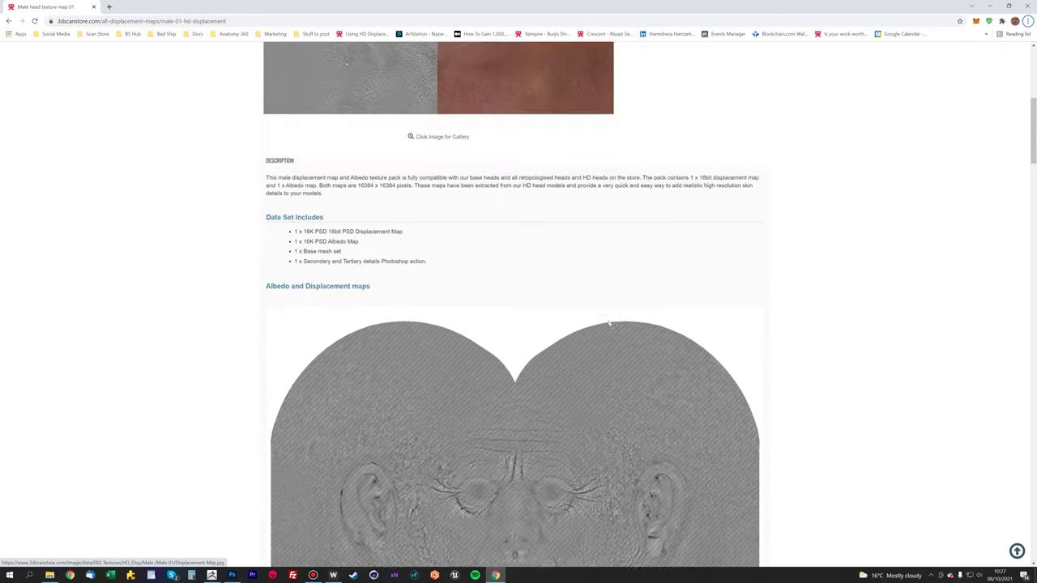
{"action": "scroll", "coordinate": [609, 324], "scroll_direction": "down", "scroll_amount": 4}
{"action": "key", "text": "alt+Tab"}
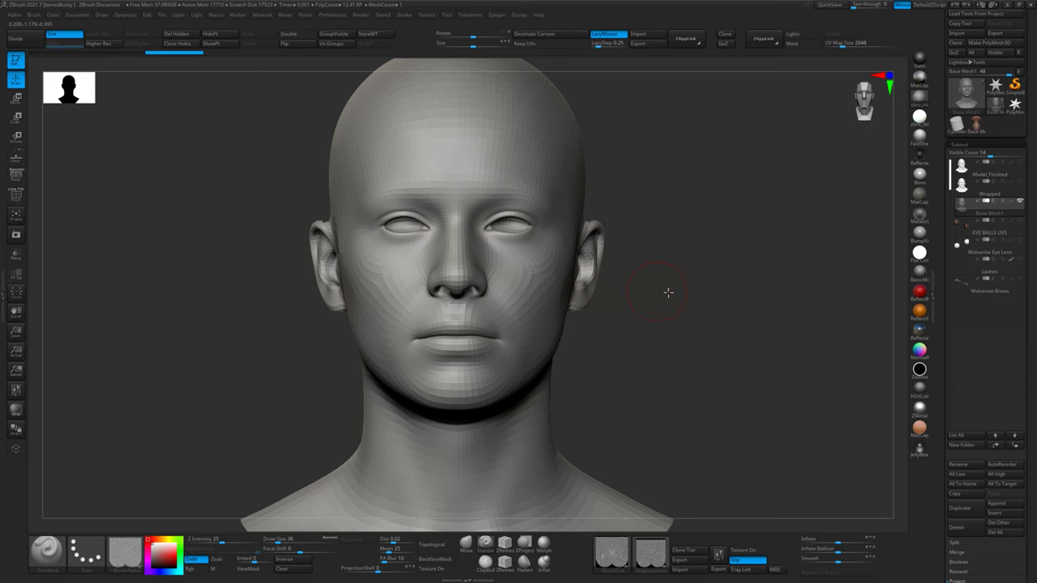
- Preview the texture map on the base head from a three-quarter view and turn texture display off again
{"action": "left_click_drag", "start_coordinate": [668, 291], "coordinate": [724, 289]}
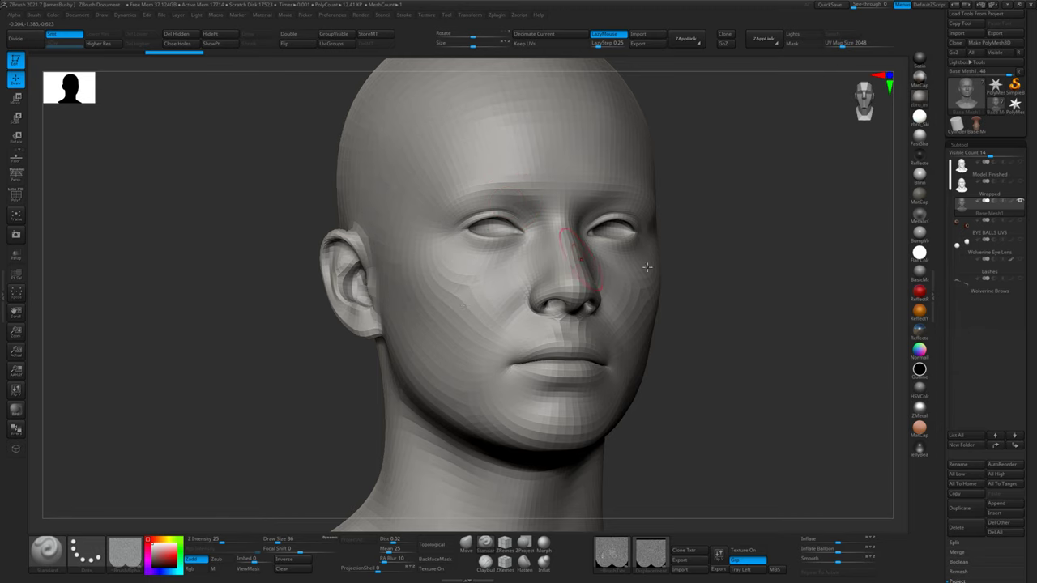
{"action": "left_click", "coordinate": [744, 550]}
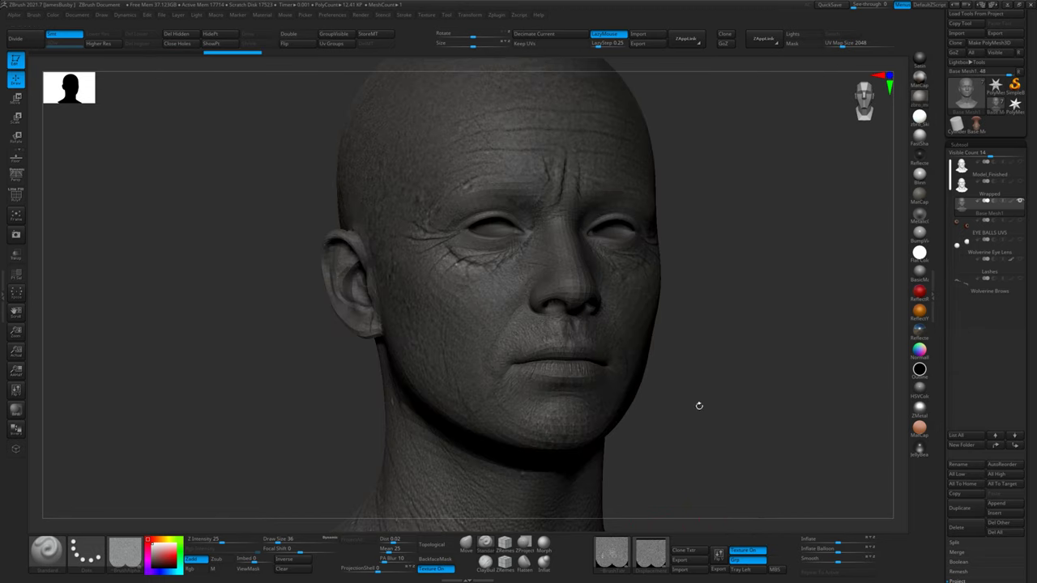
{"action": "left_click", "coordinate": [747, 551]}
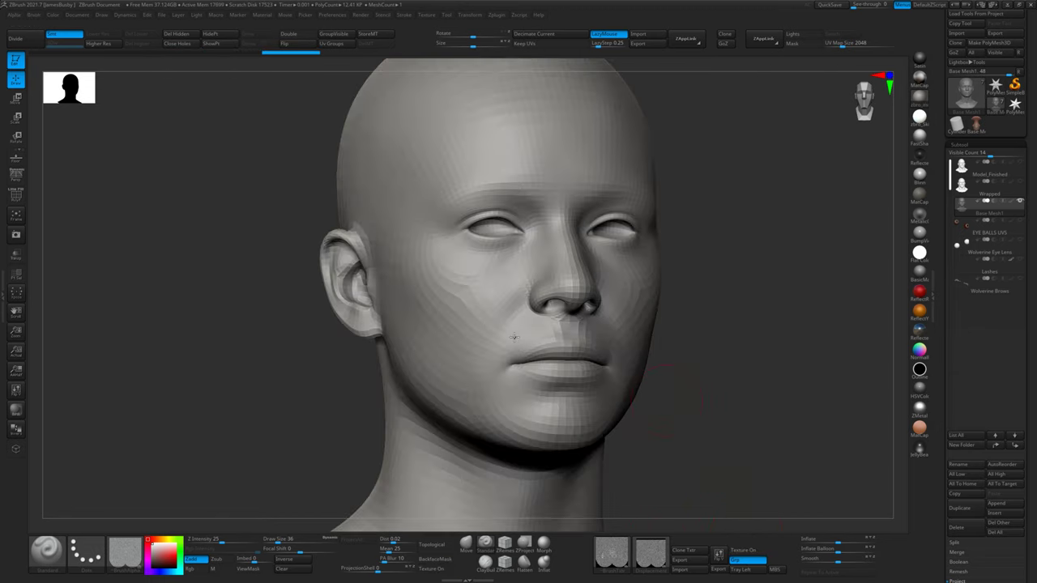
{"action": "left_click_drag", "start_coordinate": [743, 305], "coordinate": [772, 287], "text": "shift"}
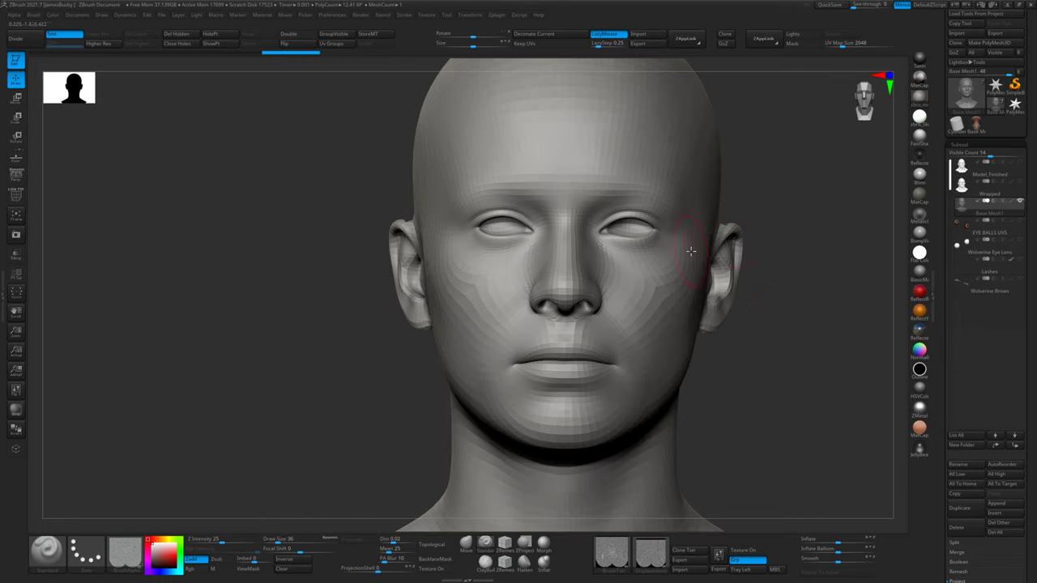
- Sculpt a crease from the nostril towards the mouth corner on the base head with the Standard brush at draw size 24
{"action": "left_click_drag", "start_coordinate": [731, 365], "coordinate": [502, 340]}
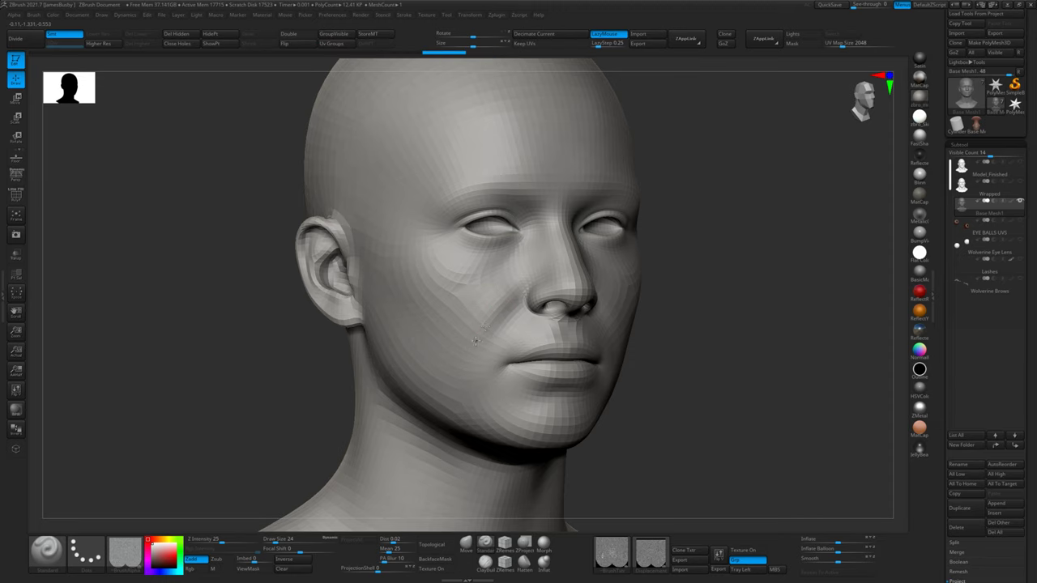
{"action": "left_click_drag", "start_coordinate": [694, 310], "coordinate": [606, 304]}
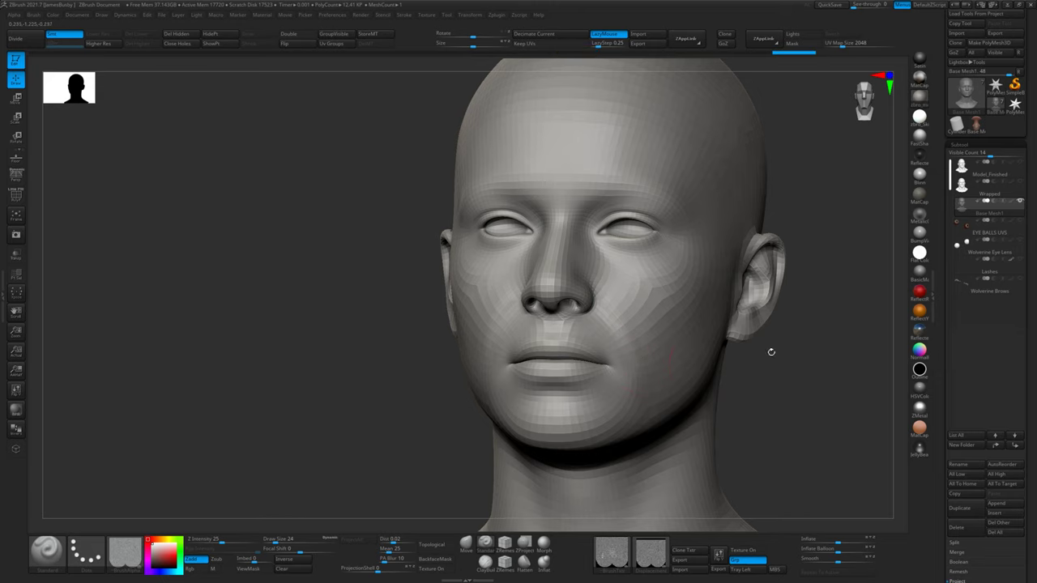
{"action": "left_click_drag", "start_coordinate": [771, 352], "coordinate": [713, 300]}
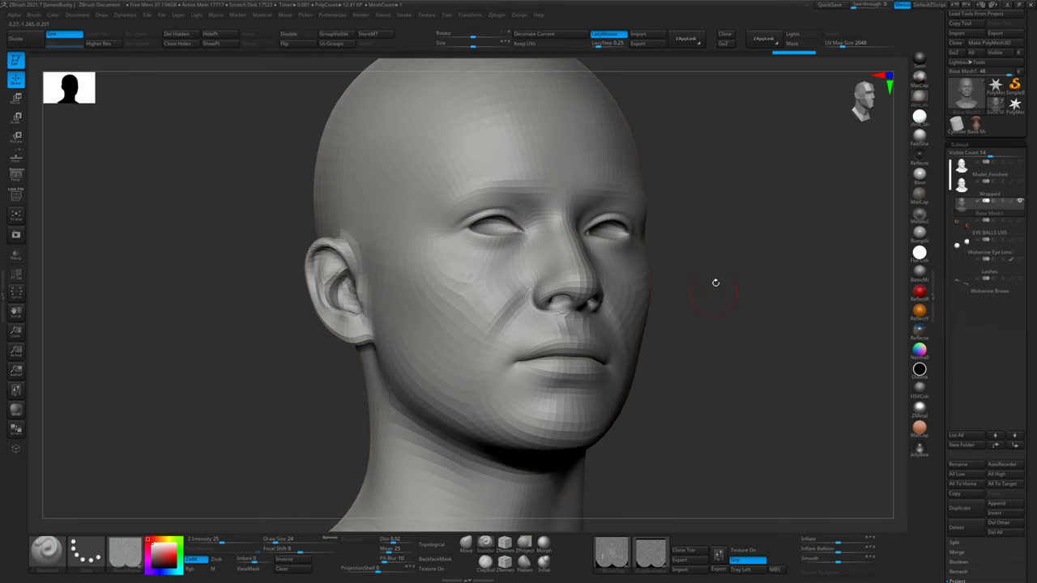
{"action": "left_click_drag", "start_coordinate": [739, 263], "coordinate": [780, 270]}
- Make the Wrapped subtool the only active head and display its polyframe wireframe
{"action": "left_click", "coordinate": [961, 186]}
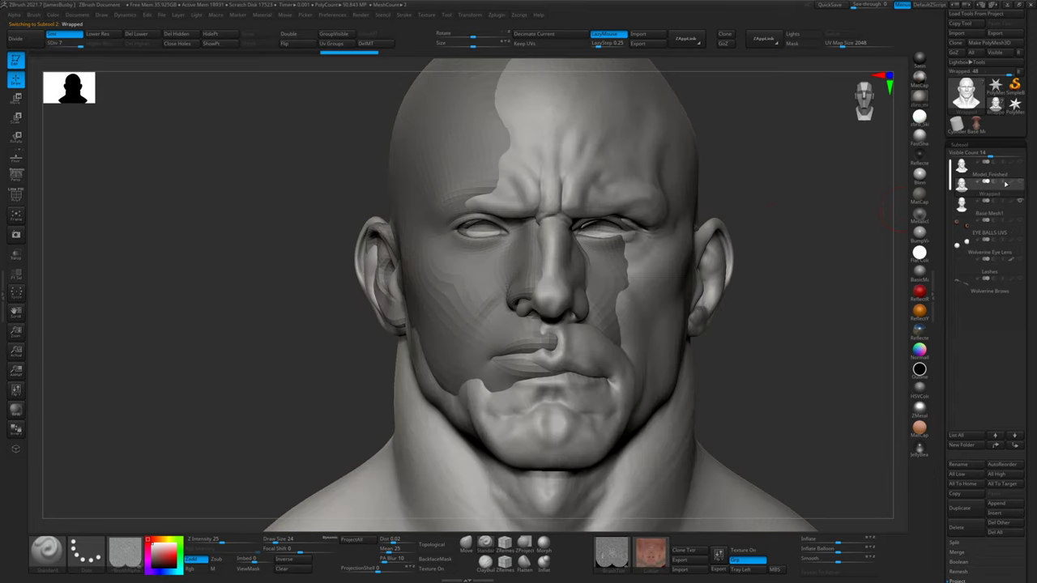
{"action": "mouse_move", "coordinate": [755, 269]}
{"action": "left_mouse_down"}
{"action": "mouse_move", "coordinate": [753, 282]}
{"action": "mouse_move", "coordinate": [745, 267]}
{"action": "mouse_move", "coordinate": [759, 272]}
{"action": "left_mouse_up"}
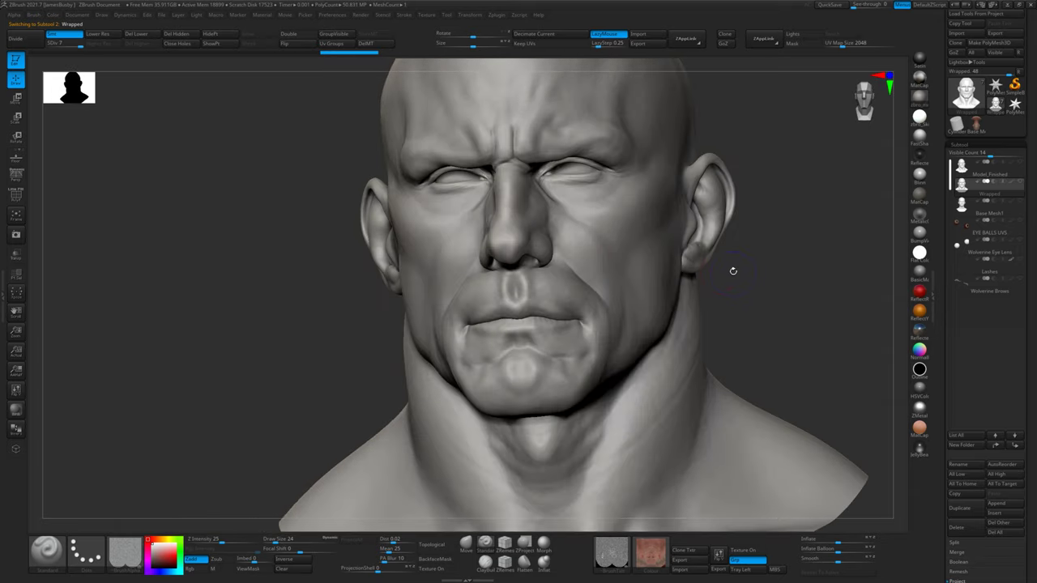
{"action": "key", "text": "shift+f"}
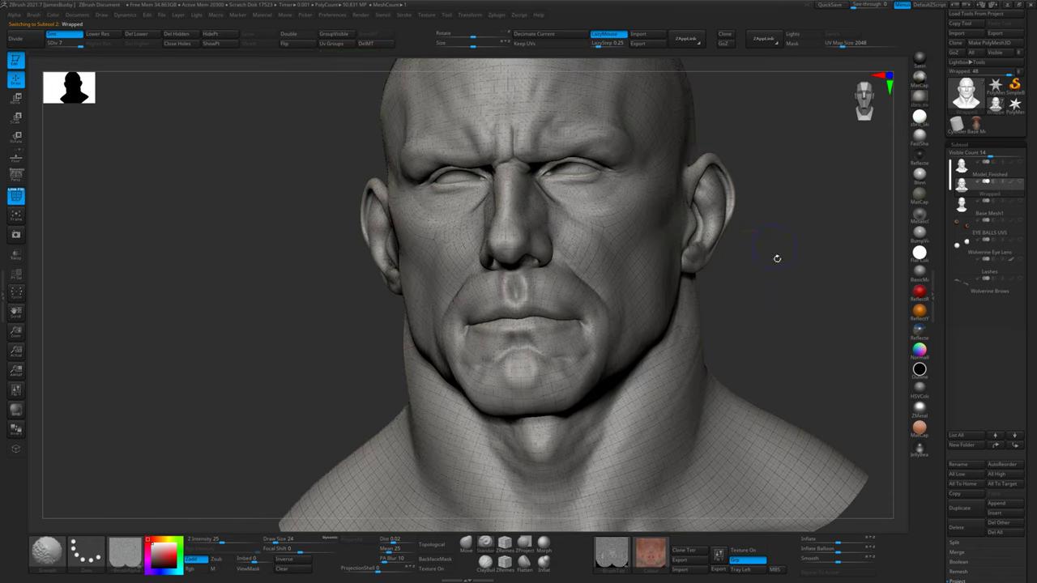
- Step the wrapped head down to subdivision level 1, examine its topology, and return it to level 7
{"action": "key", "text": "shift+d"}
{"action": "key", "text": "shift+d"}
{"action": "key", "text": "shift+d"}
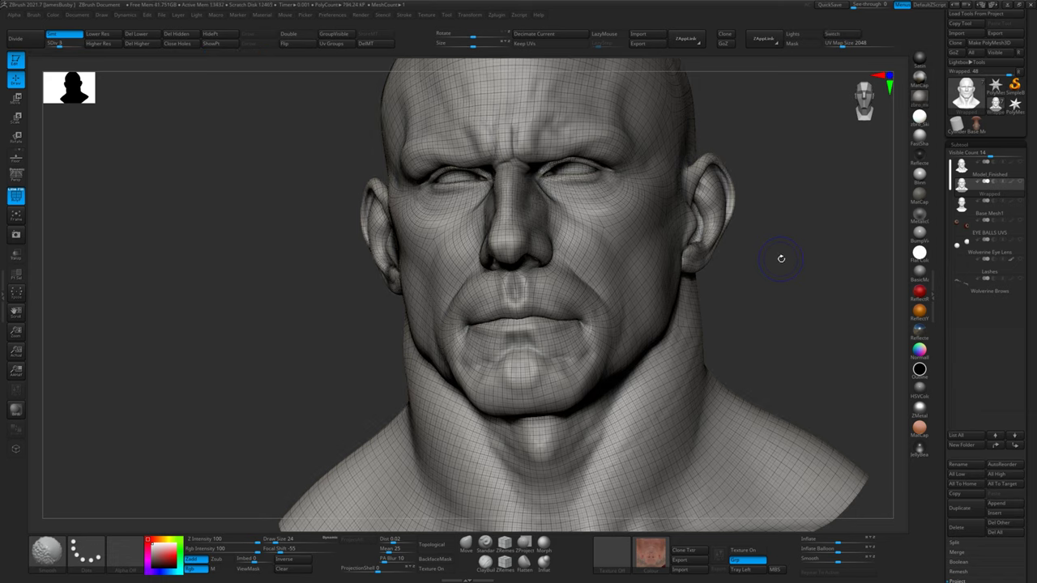
{"action": "key", "text": "shift+d"}
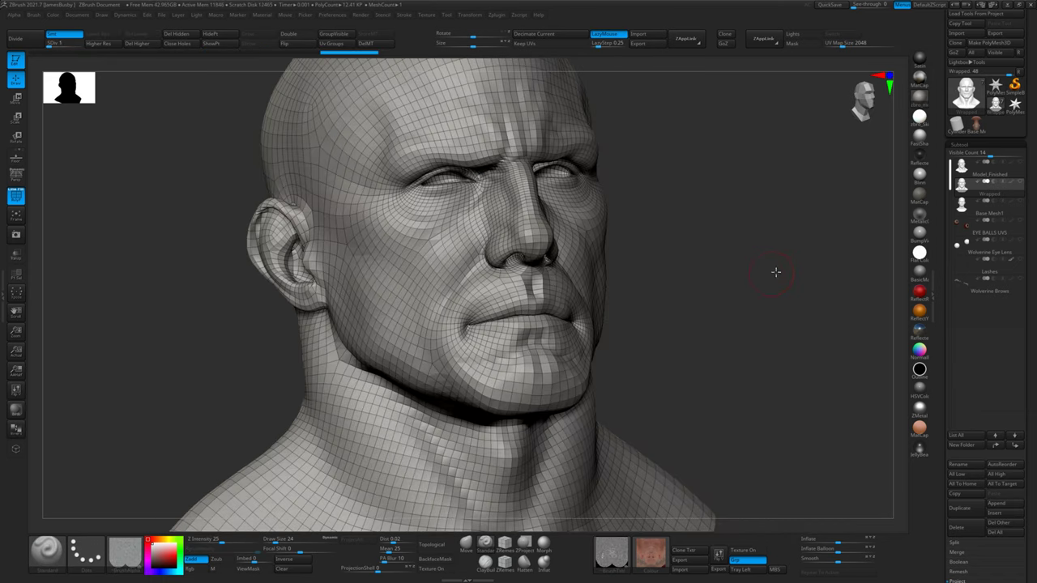
{"action": "left_click_drag", "start_coordinate": [772, 264], "coordinate": [746, 265]}
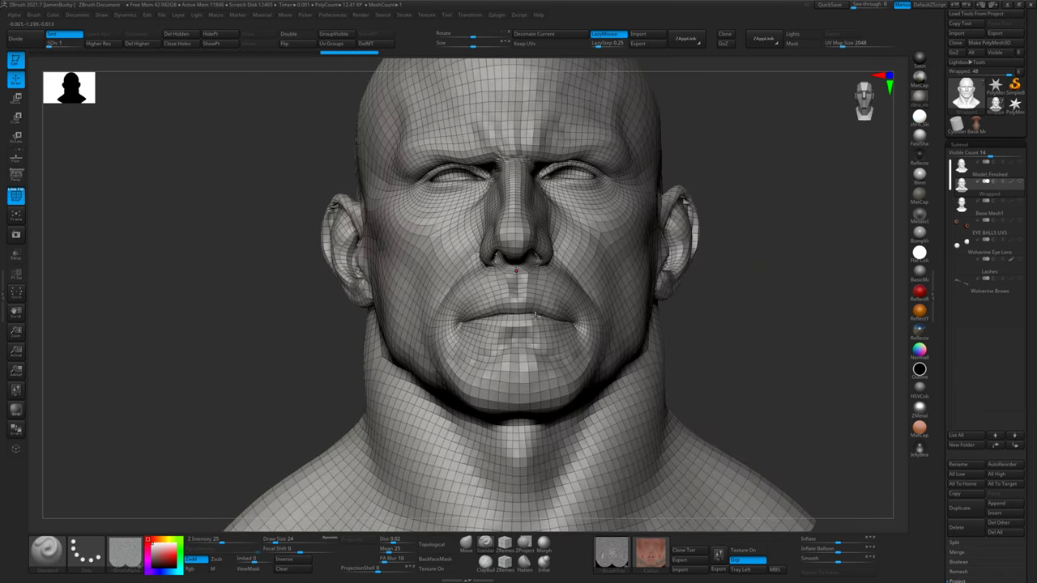
{"action": "left_click_drag", "start_coordinate": [789, 220], "coordinate": [790, 247]}
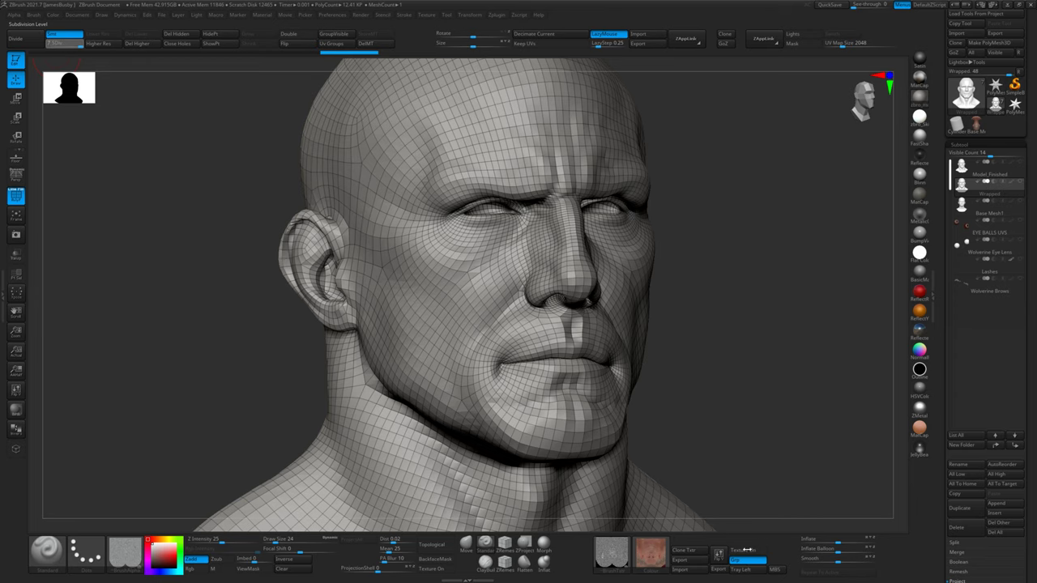
{"action": "key", "text": "d"}
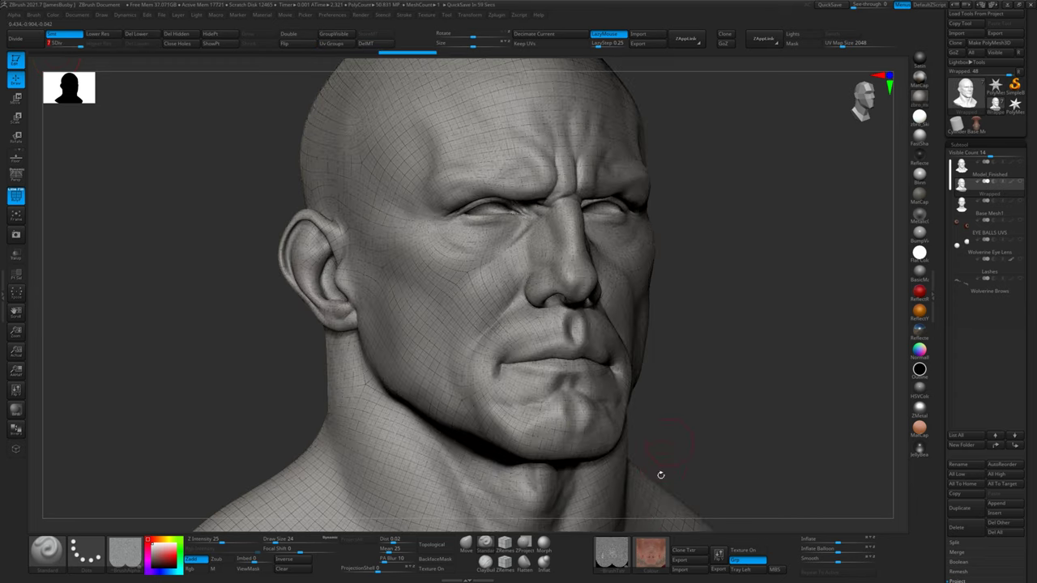
- Preview the colour texture on the wrapped head with the Flat Color material and the wireframe hidden, and turn the texture off
{"action": "left_click", "coordinate": [747, 551]}
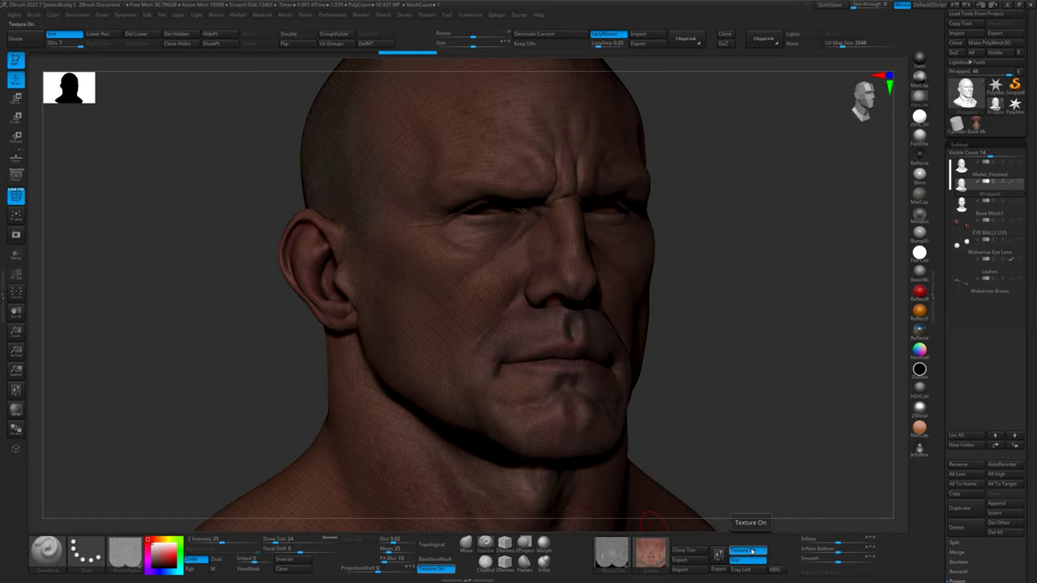
{"action": "left_click", "coordinate": [916, 256]}
{"action": "left_click_drag", "start_coordinate": [759, 284], "coordinate": [749, 297]}
{"action": "key", "text": "shift"}
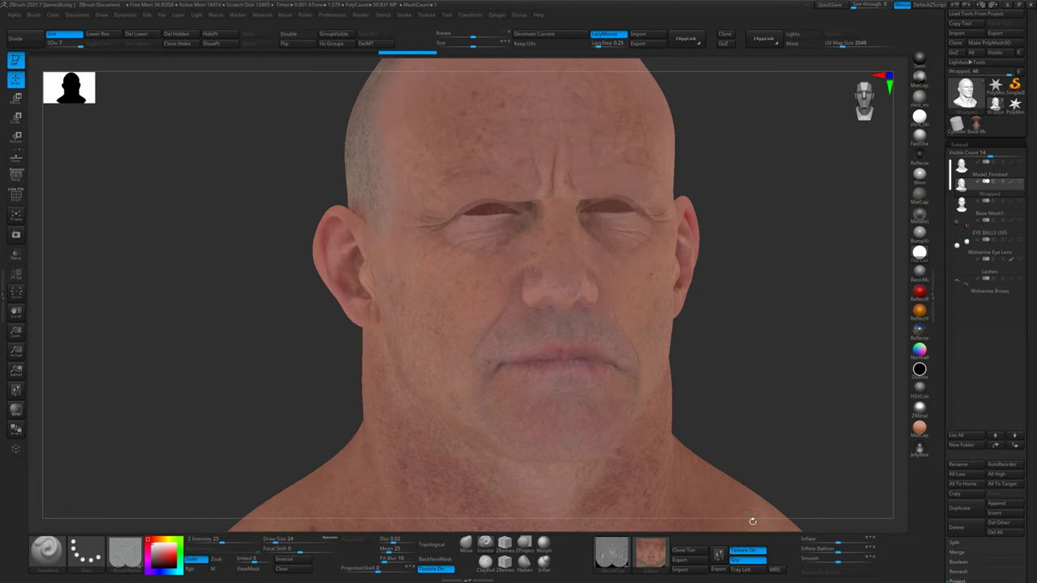
{"action": "left_click", "coordinate": [753, 553]}
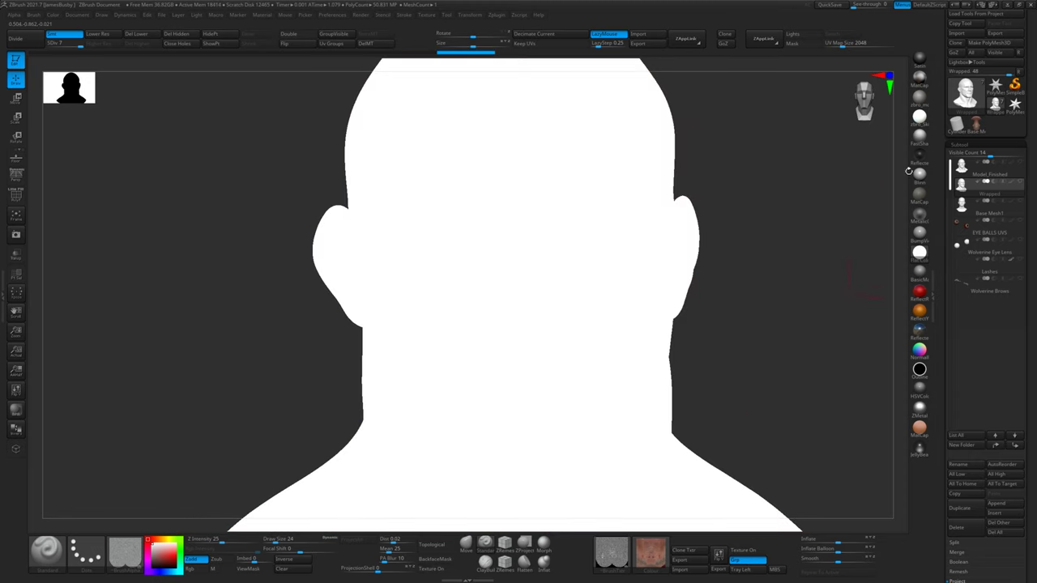
- Restore the grey shaded material and replace the wrapped head's colour texture with a new blank white texture map
{"action": "scroll", "coordinate": [993, 340], "scroll_direction": "down", "scroll_amount": 10}
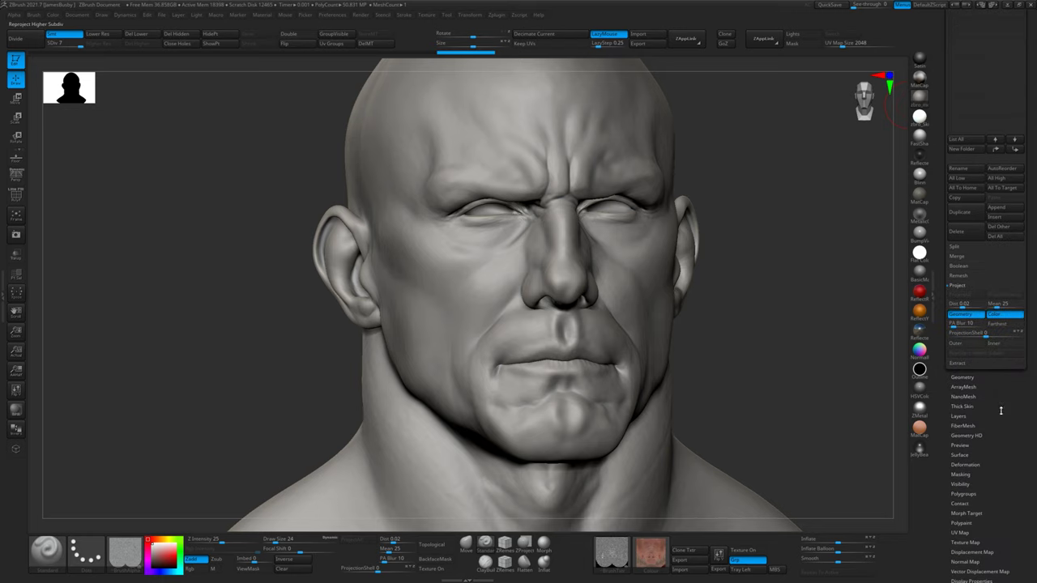
{"action": "left_click", "coordinate": [977, 358]}
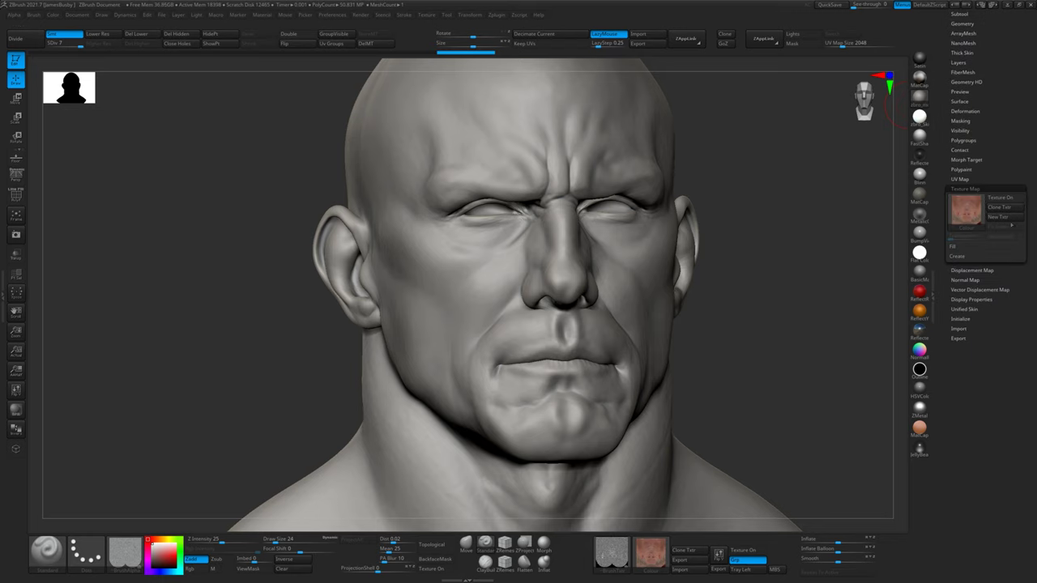
{"action": "left_click", "coordinate": [1002, 217]}
- Assign the BrushAlpha image as the head's displacement map and turn on its display at intensity 0.003
{"action": "left_click", "coordinate": [975, 270]}
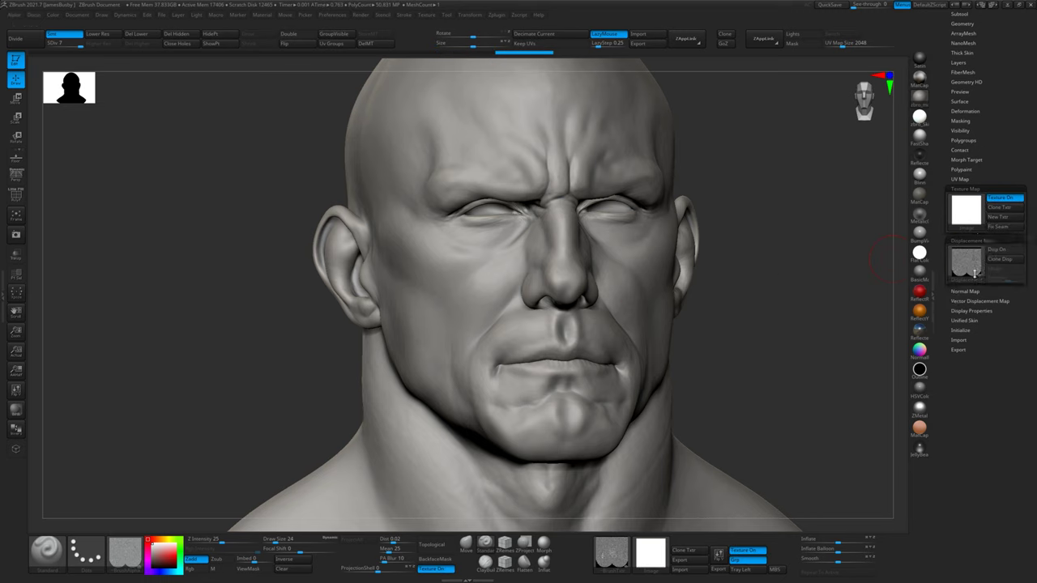
{"action": "left_click", "coordinate": [964, 225]}
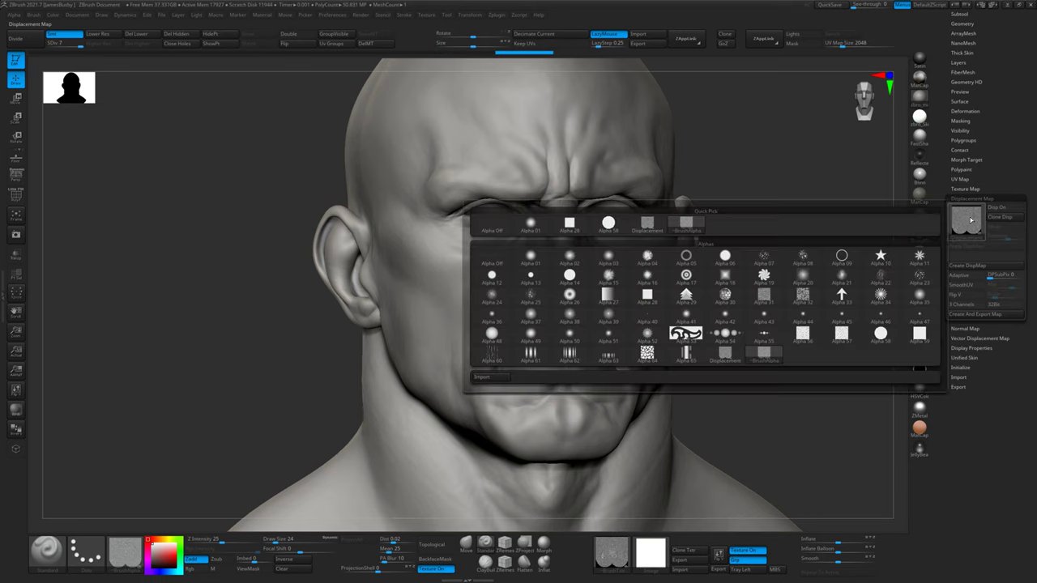
{"action": "left_click", "coordinate": [766, 351]}
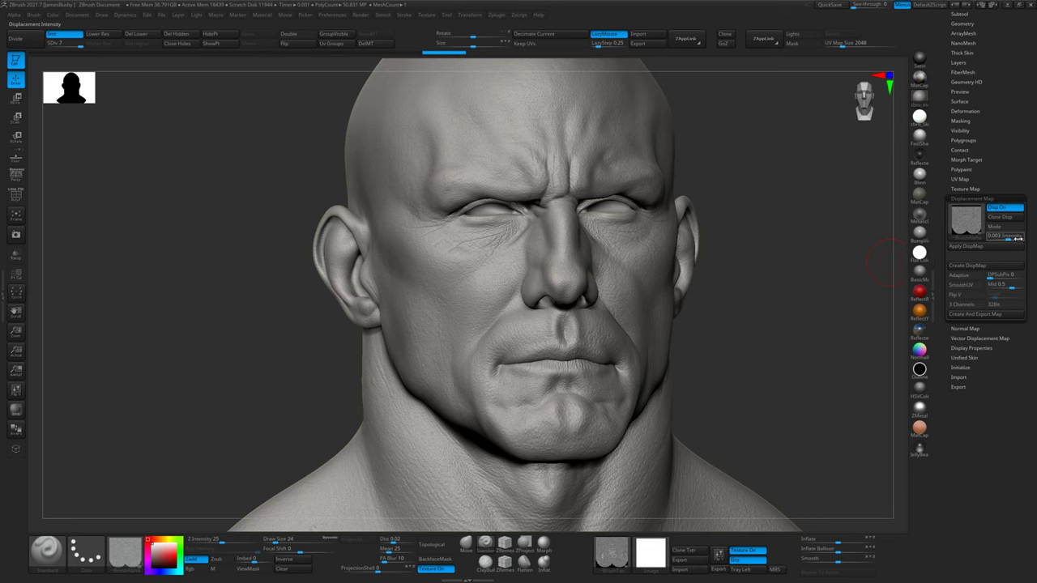
{"action": "left_click_drag", "start_coordinate": [760, 298], "coordinate": [750, 290]}
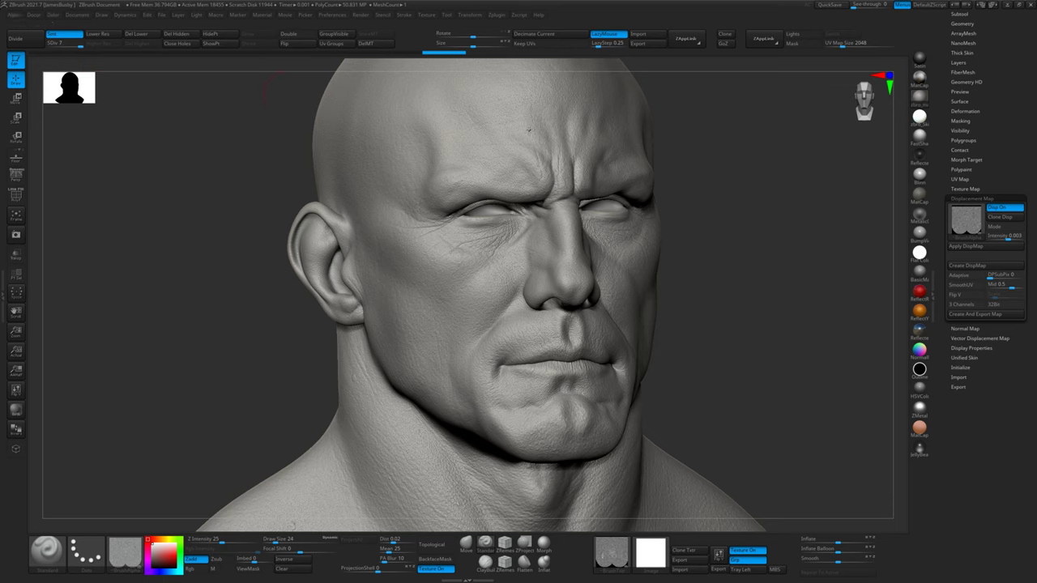
{"action": "left_click_drag", "start_coordinate": [769, 223], "coordinate": [788, 250], "text": "alt"}
{"action": "key", "text": "ctrl+z"}
- Add a new sculpting layer to the wrapped head
{"action": "scroll", "coordinate": [969, 136], "scroll_direction": "up", "scroll_amount": 2}
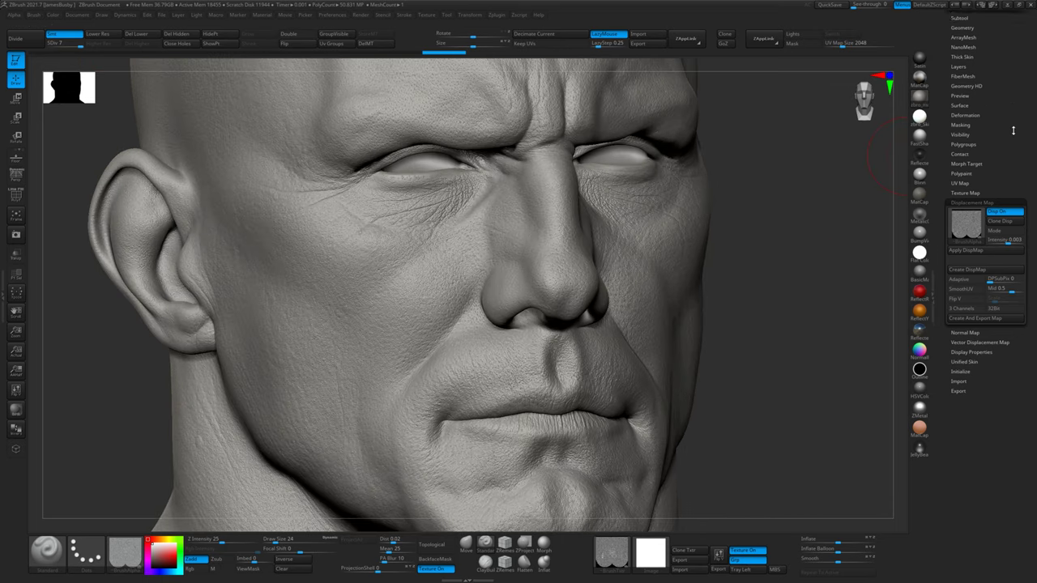
{"action": "left_click", "coordinate": [960, 143]}
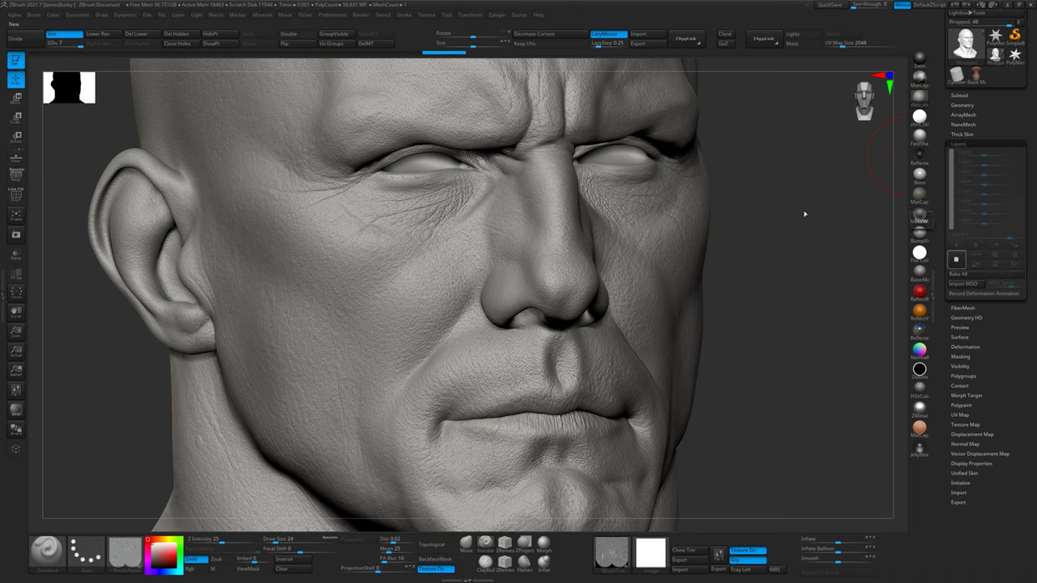
{"action": "left_click", "coordinate": [956, 259]}
- Apply the displacement map to the wrapped head's geometry at intensity 0.003
{"action": "scroll", "coordinate": [984, 290], "scroll_direction": "down", "scroll_amount": 2}
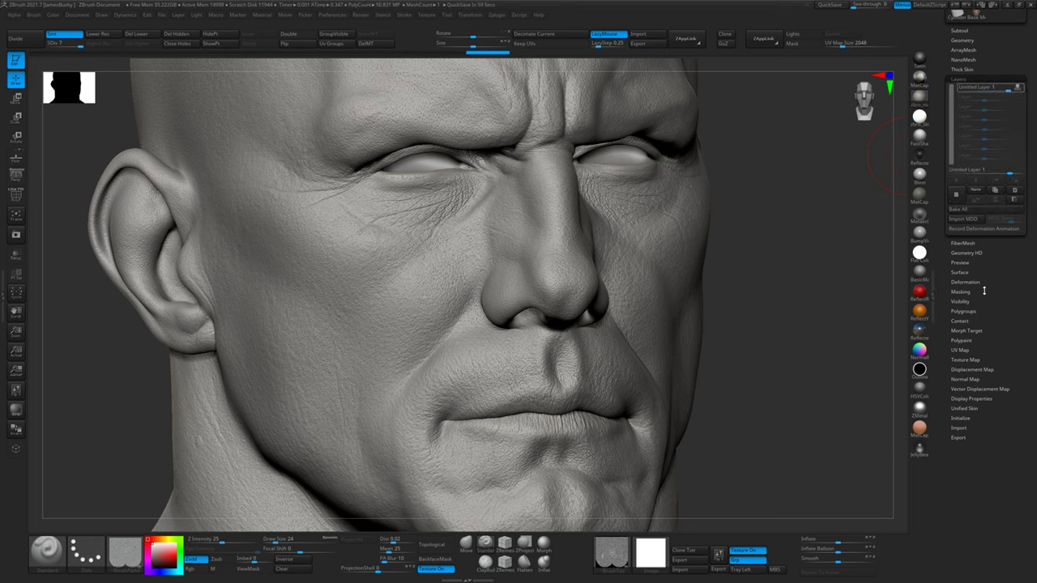
{"action": "left_click", "coordinate": [972, 370]}
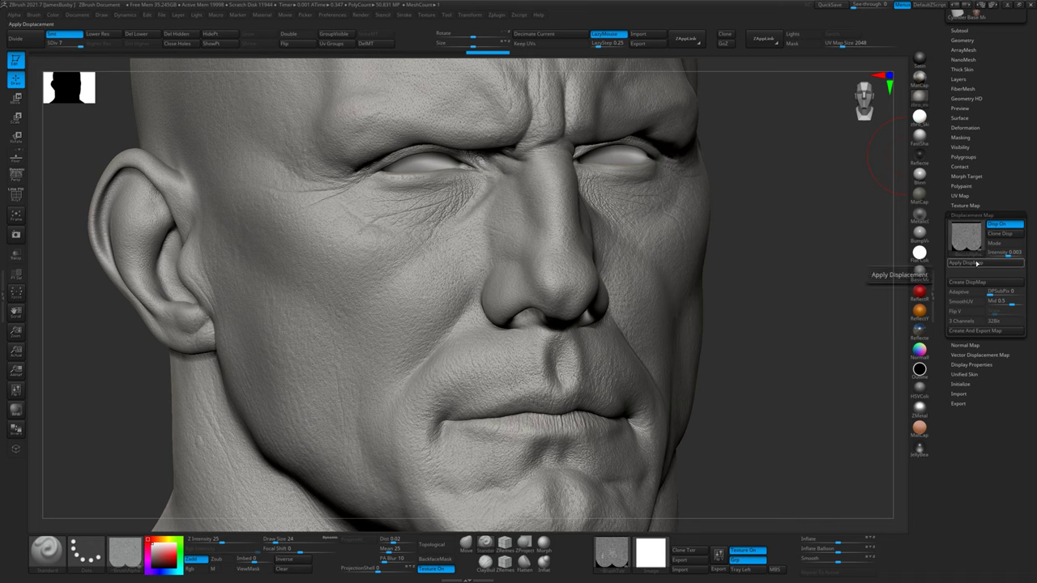
{"action": "left_click", "coordinate": [973, 263]}
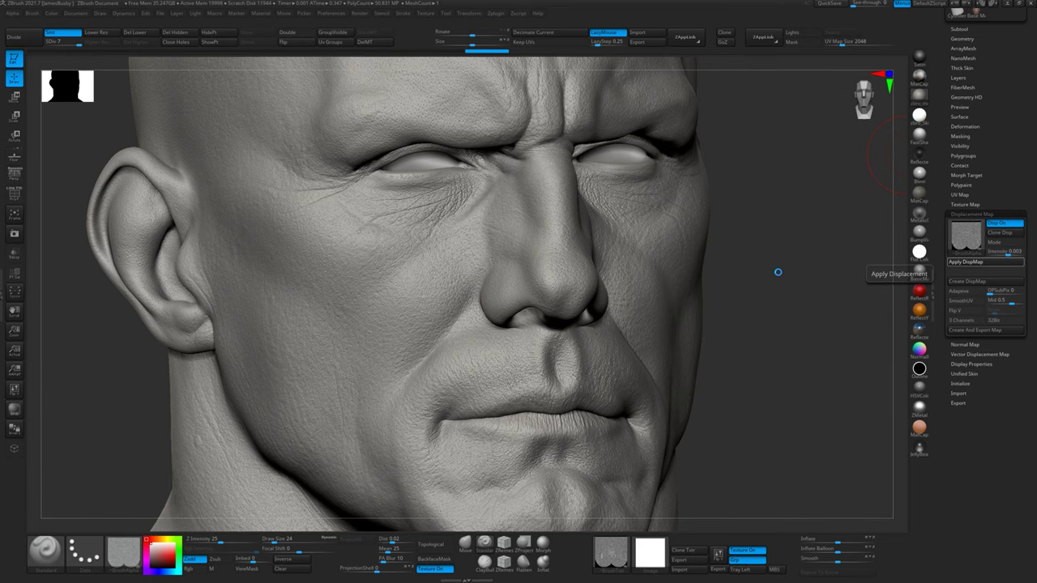
- Assign the Colour texture as the wrapped head's texture map in place of the blank white one
{"action": "left_click_drag", "start_coordinate": [780, 299], "coordinate": [883, 391]}
{"action": "left_click_drag", "start_coordinate": [754, 351], "coordinate": [799, 422], "text": "alt"}
{"action": "left_click_drag", "start_coordinate": [871, 299], "coordinate": [866, 245]}
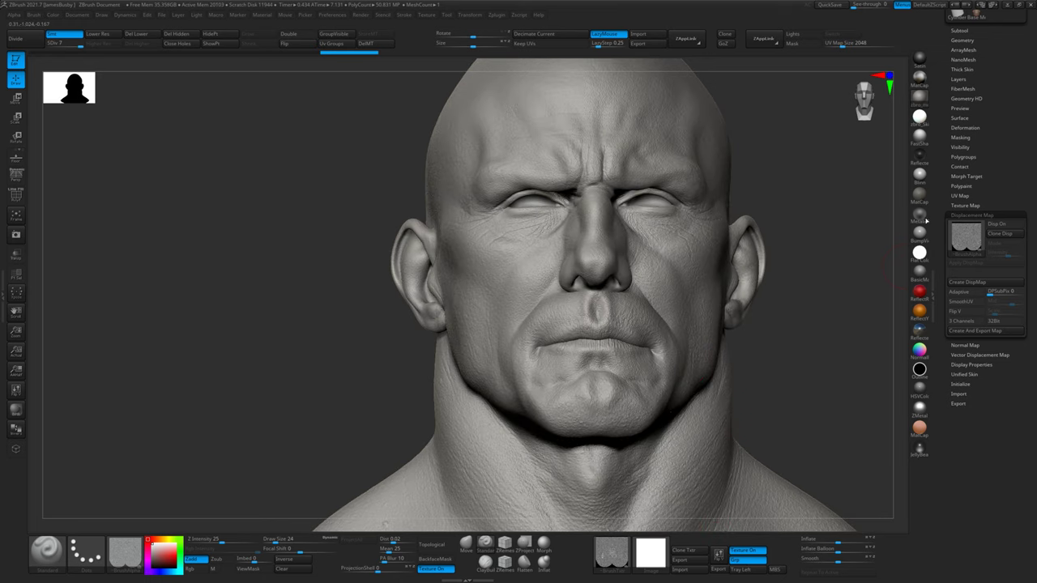
{"action": "left_click", "coordinate": [964, 205]}
{"action": "left_click", "coordinate": [966, 227]}
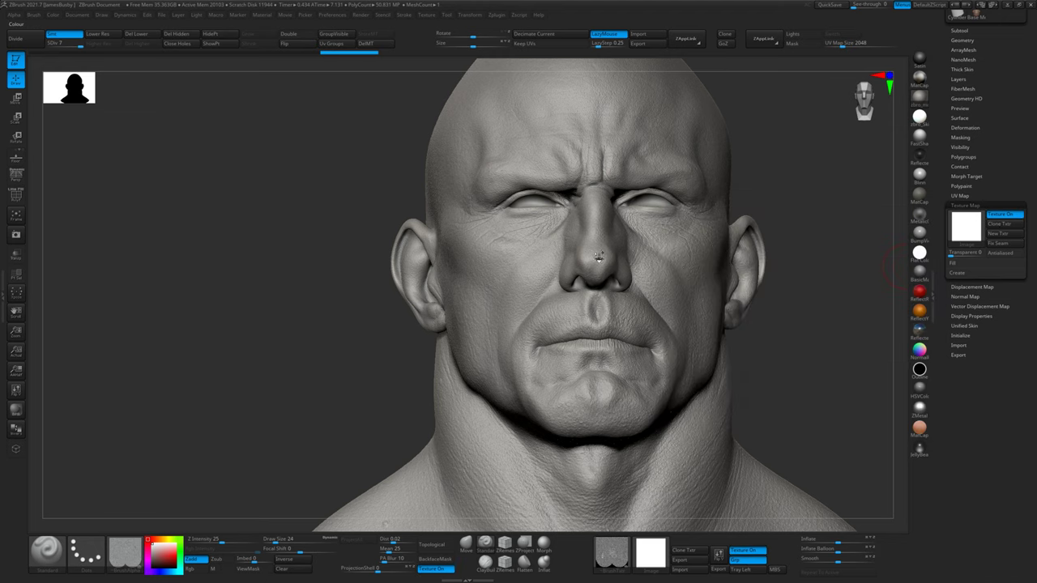
- Turn off the wrapped head's colour texture to show the displaced skin in plain grey shading
{"action": "left_click_drag", "start_coordinate": [817, 251], "coordinate": [843, 258]}
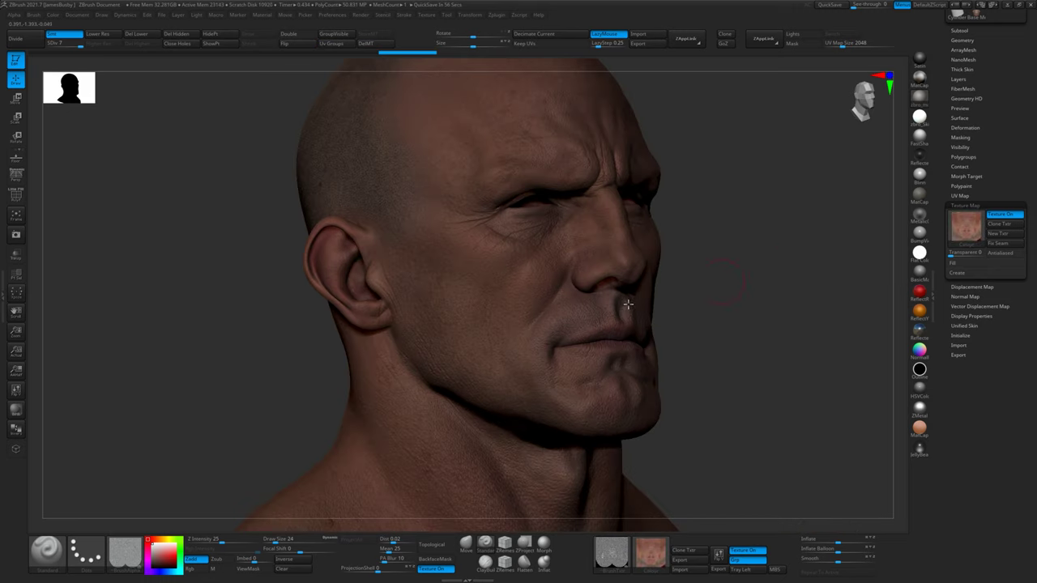
{"action": "right_click_drag", "start_coordinate": [762, 252], "coordinate": [777, 274], "text": "ctrl"}
{"action": "left_click_drag", "start_coordinate": [777, 273], "coordinate": [735, 227]}
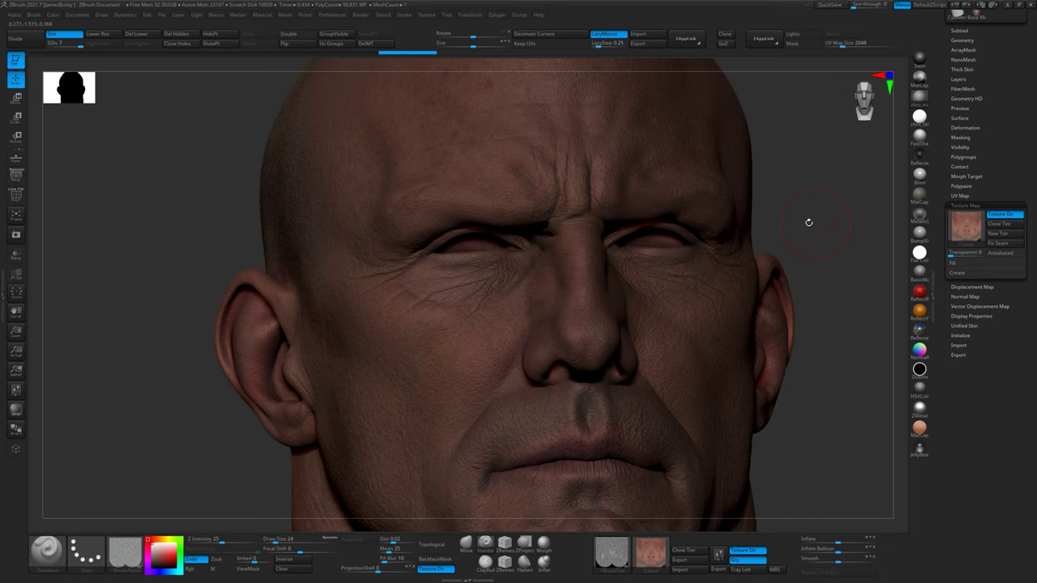
{"action": "left_click_drag", "start_coordinate": [844, 208], "coordinate": [790, 209]}
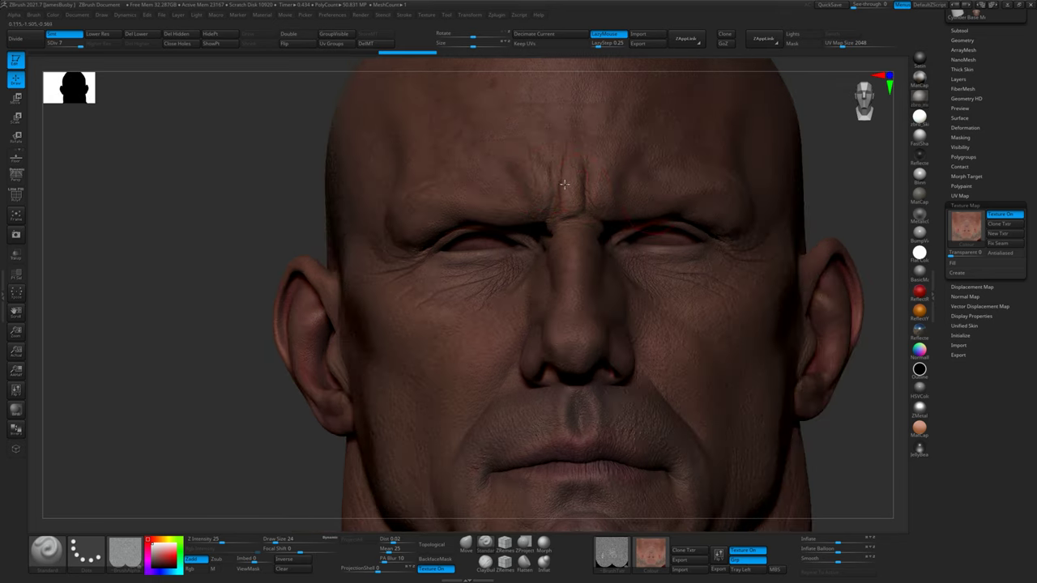
{"action": "left_click_drag", "start_coordinate": [866, 220], "coordinate": [831, 105], "text": "alt"}
{"action": "left_click_drag", "start_coordinate": [835, 225], "coordinate": [810, 231]}
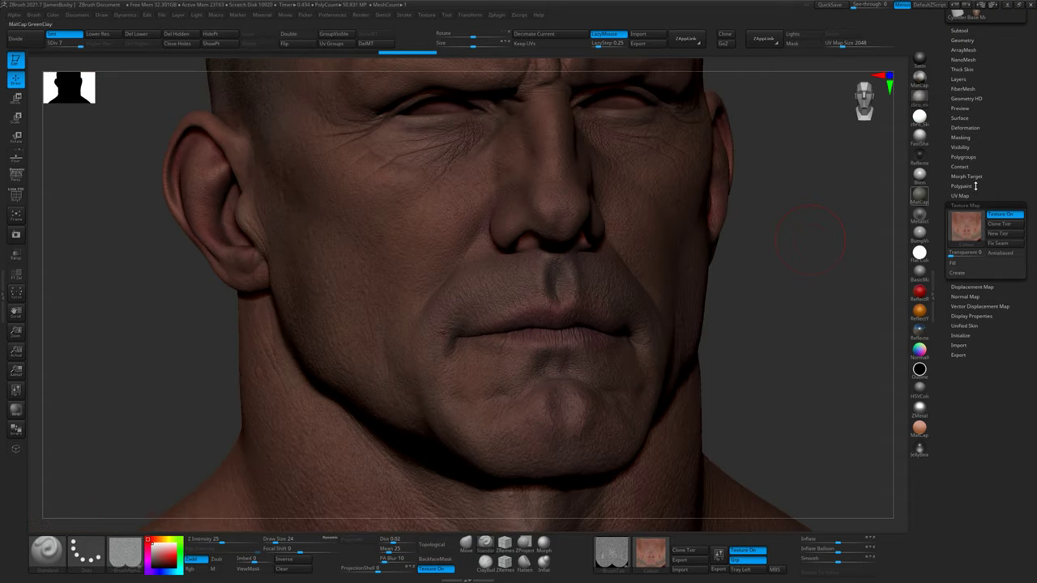
{"action": "left_click", "coordinate": [991, 216]}
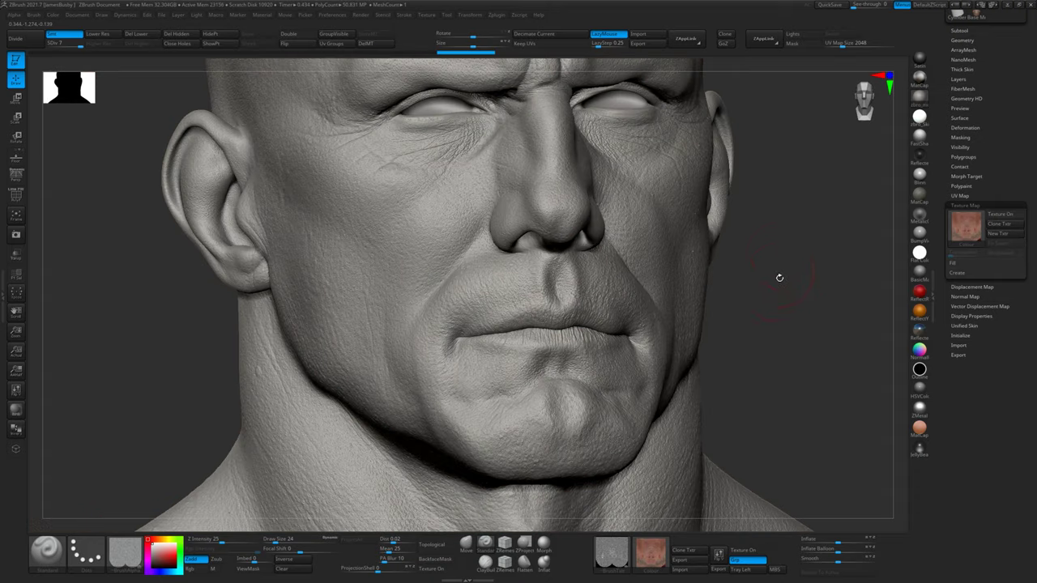
- Lower the displacement detail layer's intensity to 0.8
{"action": "left_click_drag", "start_coordinate": [779, 278], "coordinate": [798, 243]}
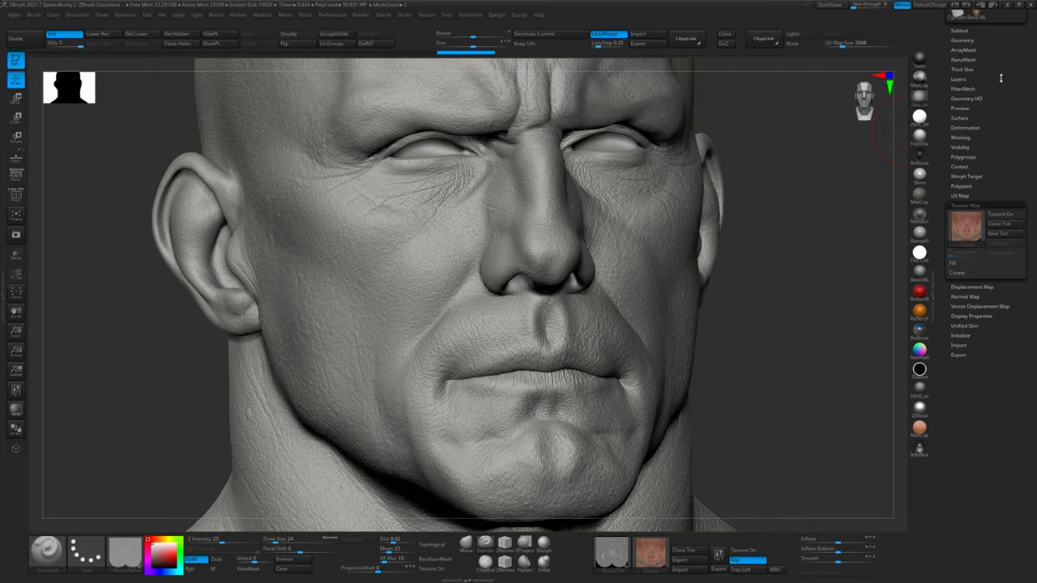
{"action": "scroll", "coordinate": [1001, 77], "scroll_direction": "up", "scroll_amount": 3}
{"action": "left_click", "coordinate": [961, 136]}
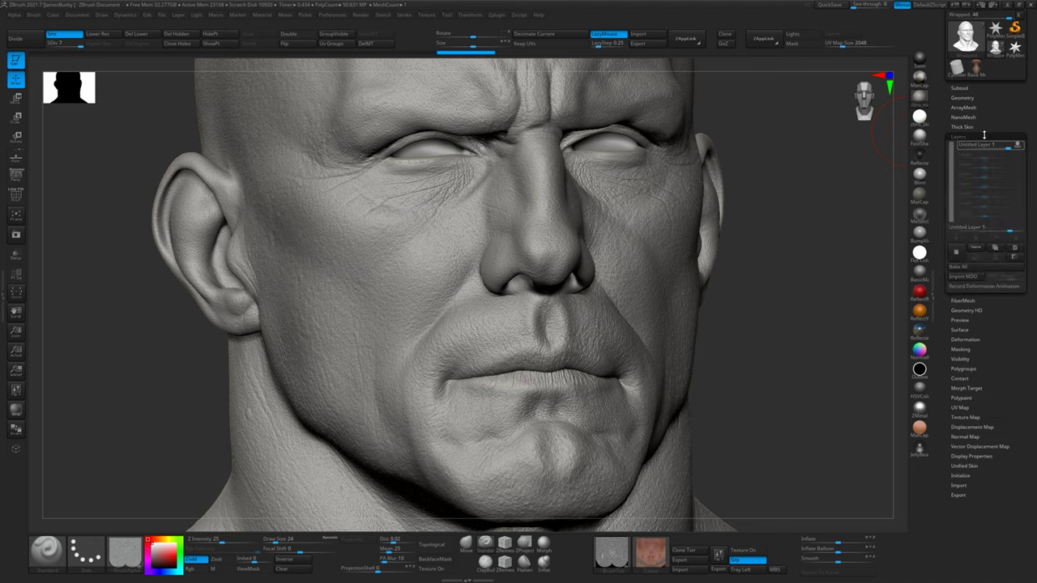
{"action": "mouse_move", "coordinate": [1005, 146]}
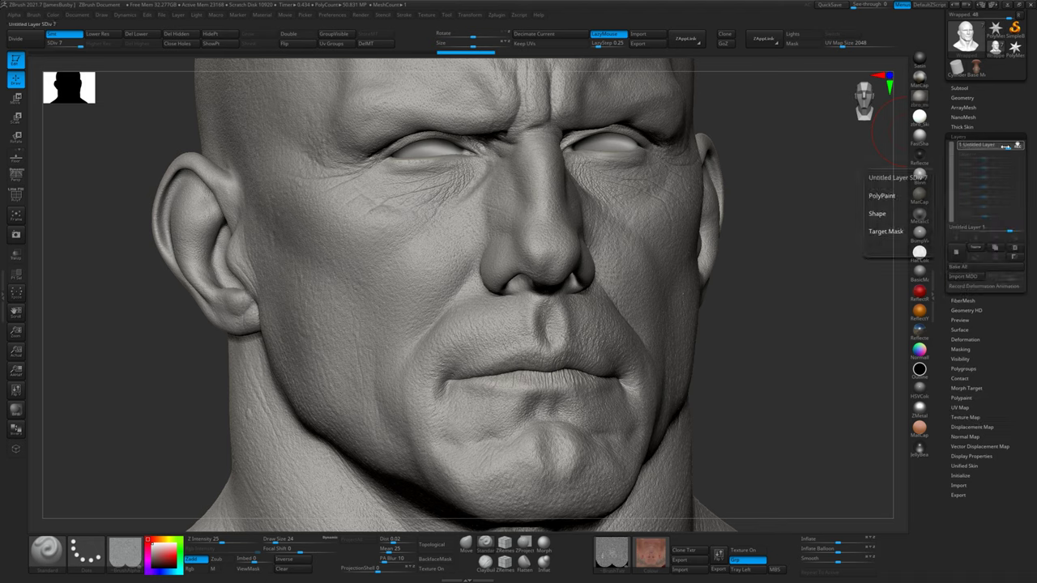
{"action": "left_click", "coordinate": [1005, 146]}
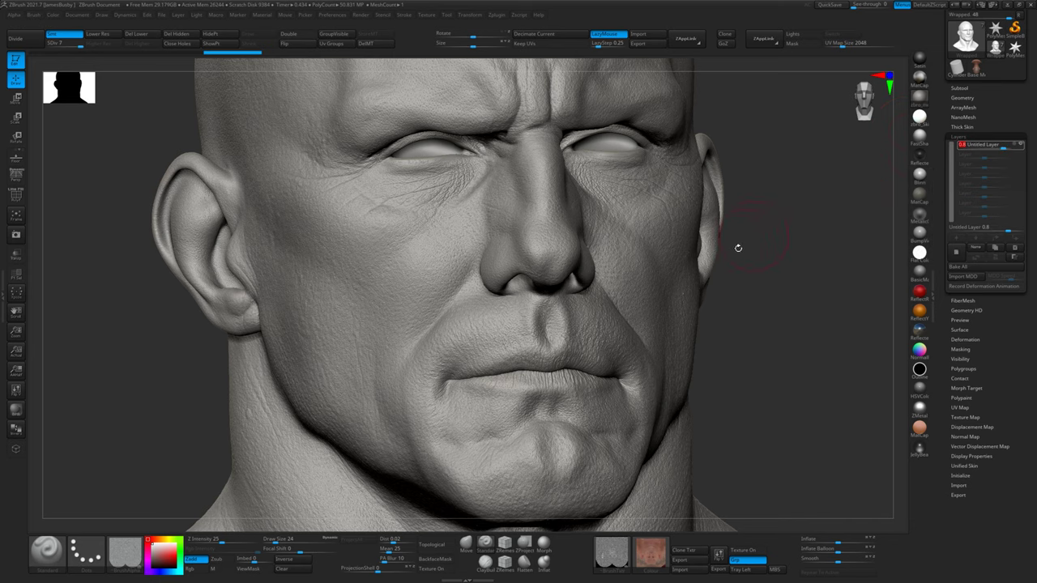
- Switch the head to a darker, glossier grey standard material that emphasises the skin relief
{"action": "left_click_drag", "start_coordinate": [737, 248], "coordinate": [746, 272]}
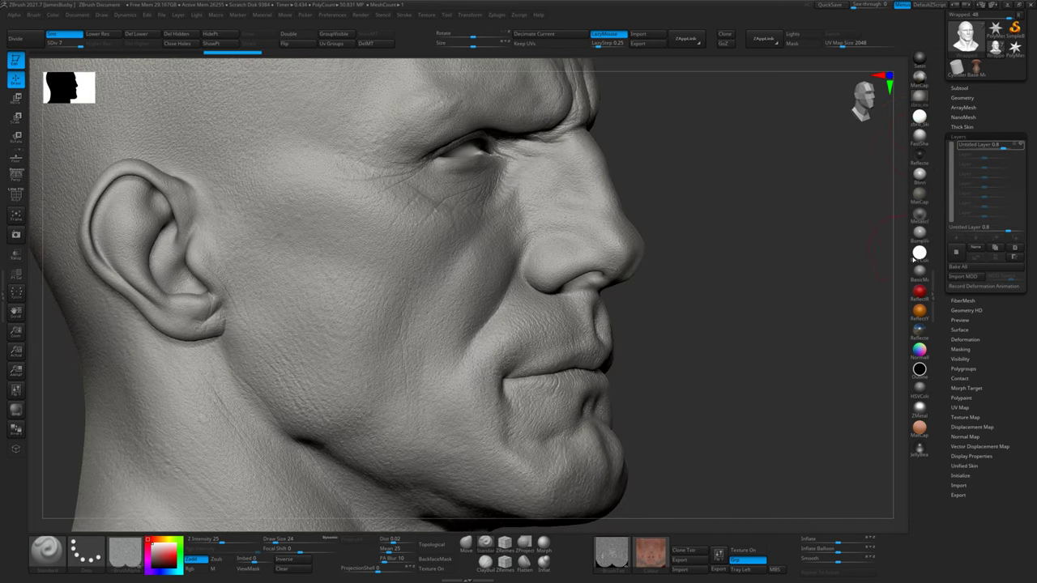
{"action": "left_click", "coordinate": [920, 269]}
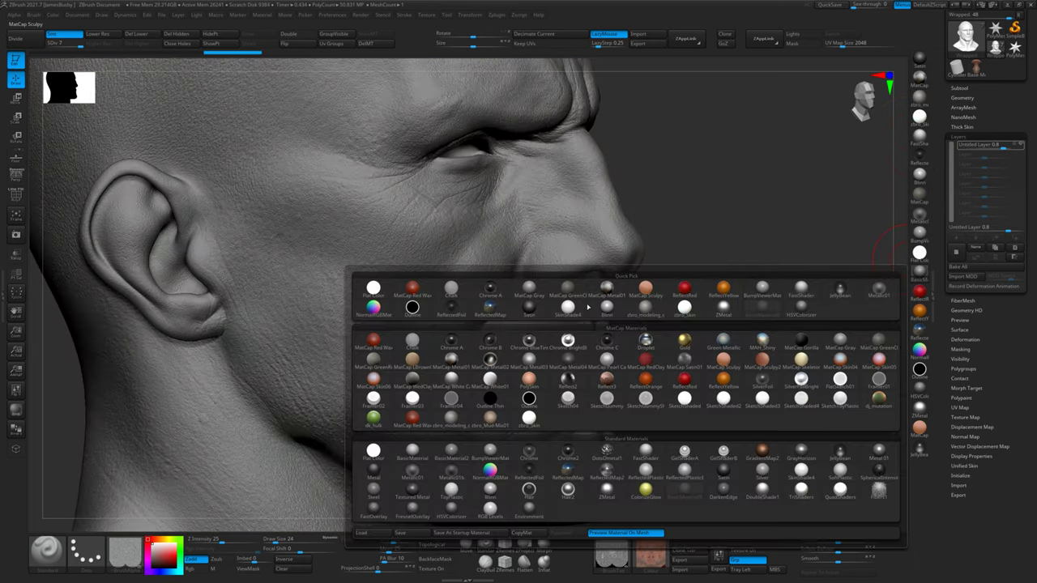
{"action": "left_click", "coordinate": [723, 470]}
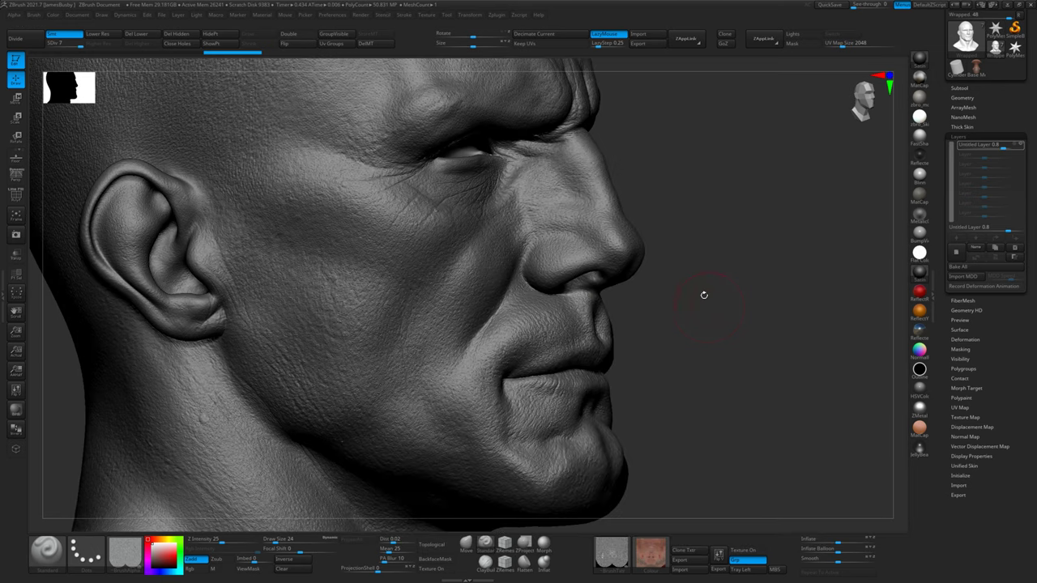
- Examine the displaced skin detail across the forehead, eyes, both sides of the face, mouth, neck and full bust
{"action": "left_click_drag", "start_coordinate": [732, 272], "coordinate": [697, 284]}
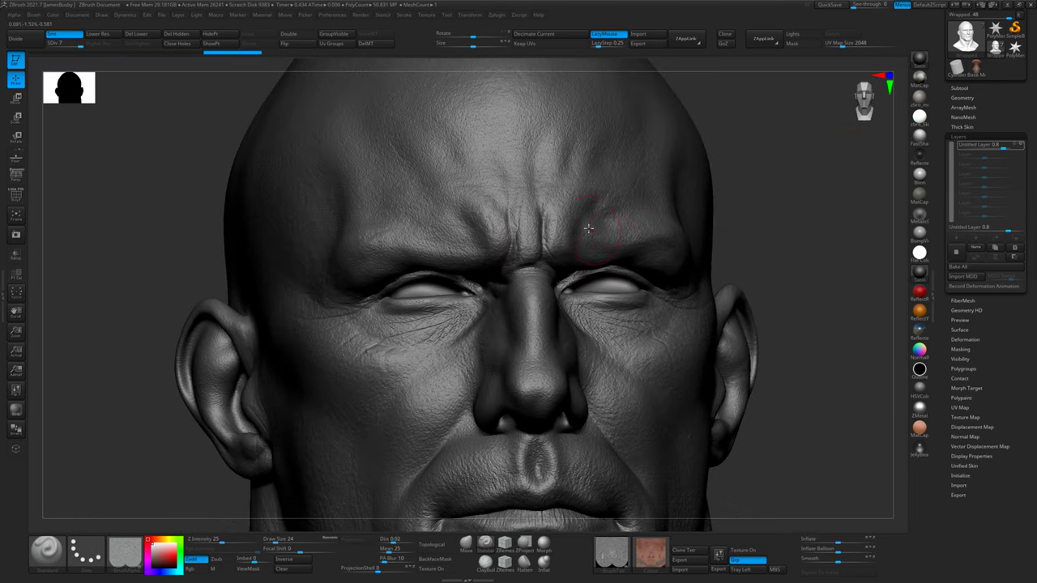
{"action": "left_click", "coordinate": [587, 218]}
{"action": "right_click_drag", "start_coordinate": [787, 179], "coordinate": [852, 229], "text": "ctrl"}
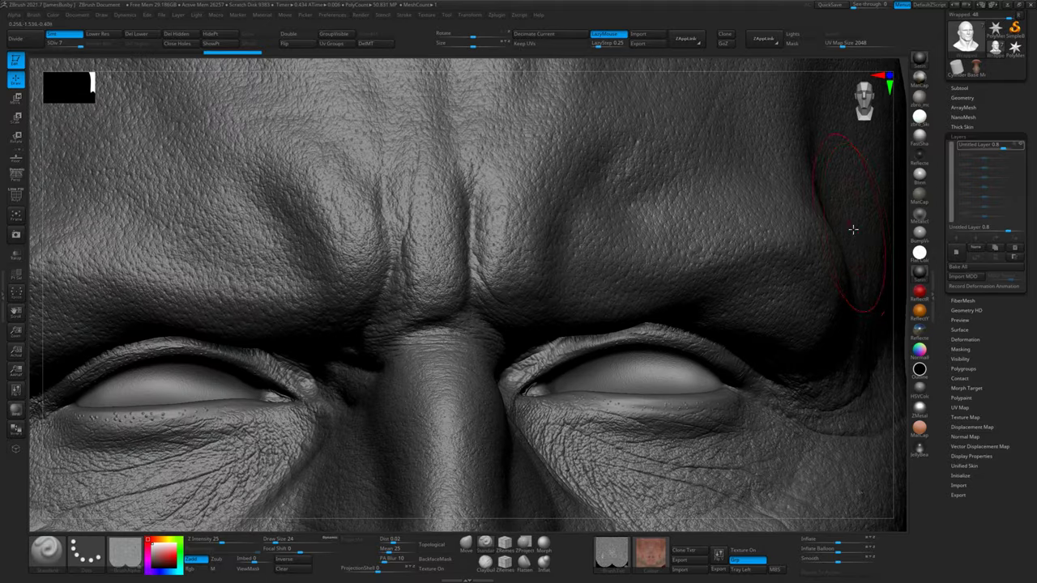
{"action": "right_click_drag", "start_coordinate": [901, 273], "coordinate": [798, 194], "text": "ctrl"}
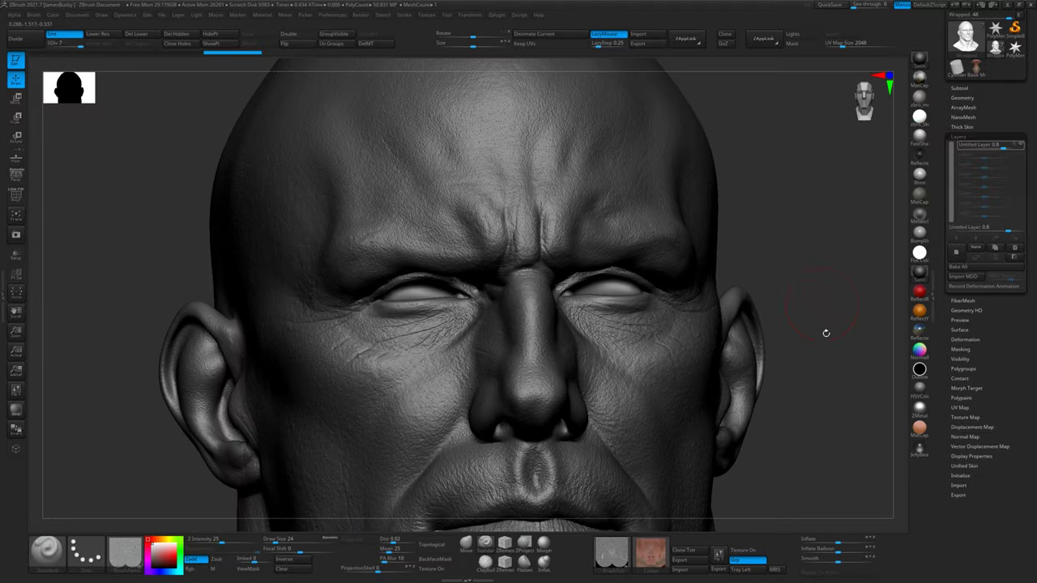
{"action": "right_click_drag", "start_coordinate": [826, 356], "coordinate": [821, 150], "text": "alt"}
{"action": "right_click_drag", "start_coordinate": [824, 251], "coordinate": [594, 269]}
{"action": "right_click_drag", "start_coordinate": [354, 248], "coordinate": [315, 331], "text": "alt"}
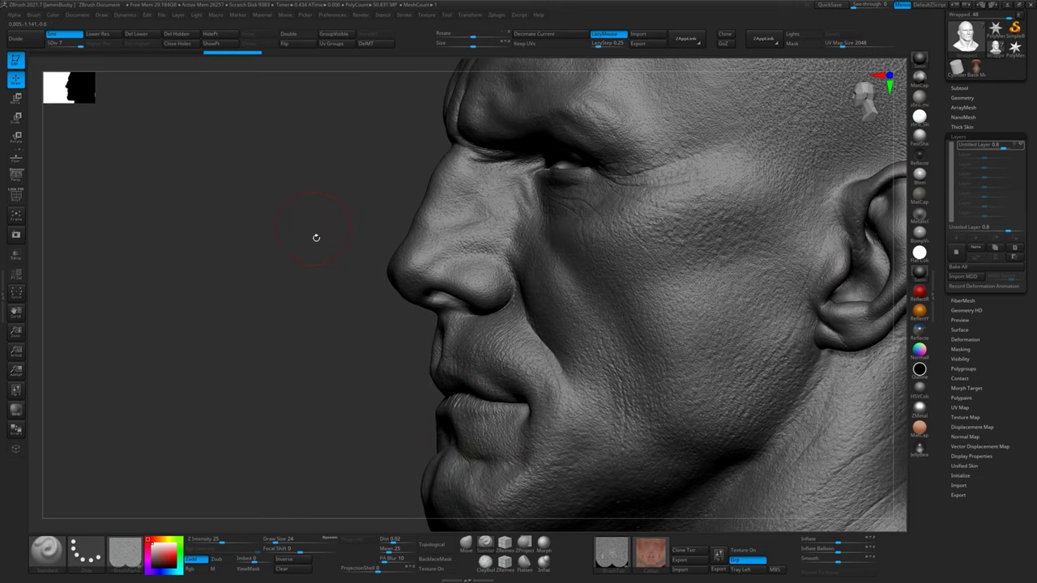
{"action": "right_click_drag", "start_coordinate": [260, 251], "coordinate": [226, 234], "text": "alt"}
{"action": "mouse_move", "coordinate": [225, 234]}
{"action": "left_mouse_down"}
{"action": "mouse_move", "coordinate": [211, 272]}
{"action": "mouse_move", "coordinate": [625, 290]}
{"action": "mouse_move", "coordinate": [731, 305]}
{"action": "mouse_move", "coordinate": [749, 283]}
{"action": "mouse_move", "coordinate": [740, 292]}
{"action": "mouse_move", "coordinate": [817, 312]}
{"action": "left_mouse_up"}
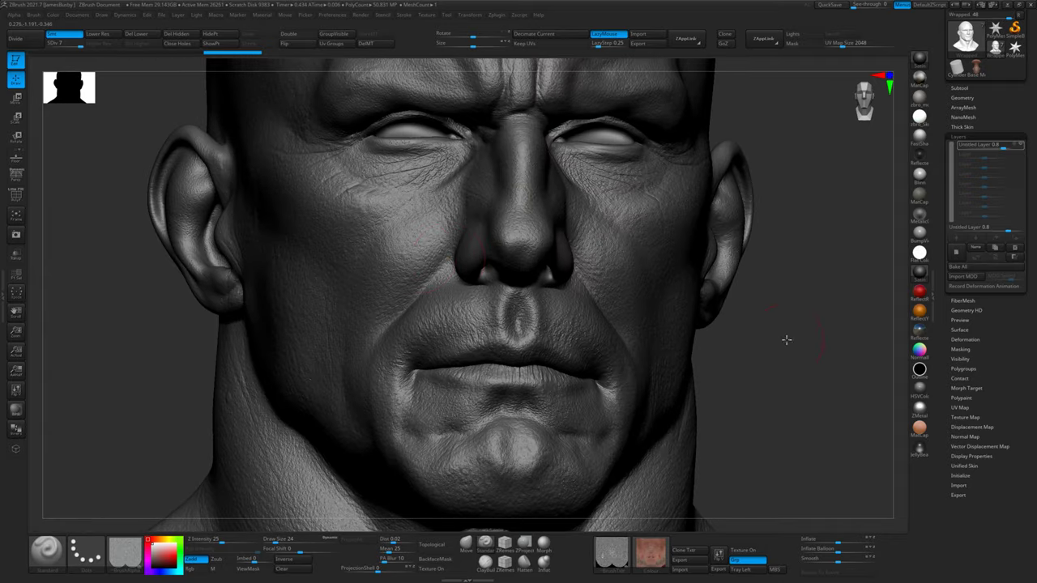
{"action": "mouse_move", "coordinate": [786, 340]}
{"action": "left_mouse_down"}
{"action": "mouse_move", "coordinate": [751, 262]}
{"action": "mouse_move", "coordinate": [748, 319]}
{"action": "mouse_move", "coordinate": [705, 284]}
{"action": "mouse_move", "coordinate": [738, 294]}
{"action": "mouse_move", "coordinate": [720, 331]}
{"action": "mouse_move", "coordinate": [739, 317]}
{"action": "mouse_move", "coordinate": [457, 344]}
{"action": "left_mouse_up"}
{"action": "mouse_move", "coordinate": [697, 322]}
{"action": "left_mouse_down"}
{"action": "mouse_move", "coordinate": [689, 335]}
{"action": "mouse_move", "coordinate": [527, 257]}
{"action": "left_mouse_up"}
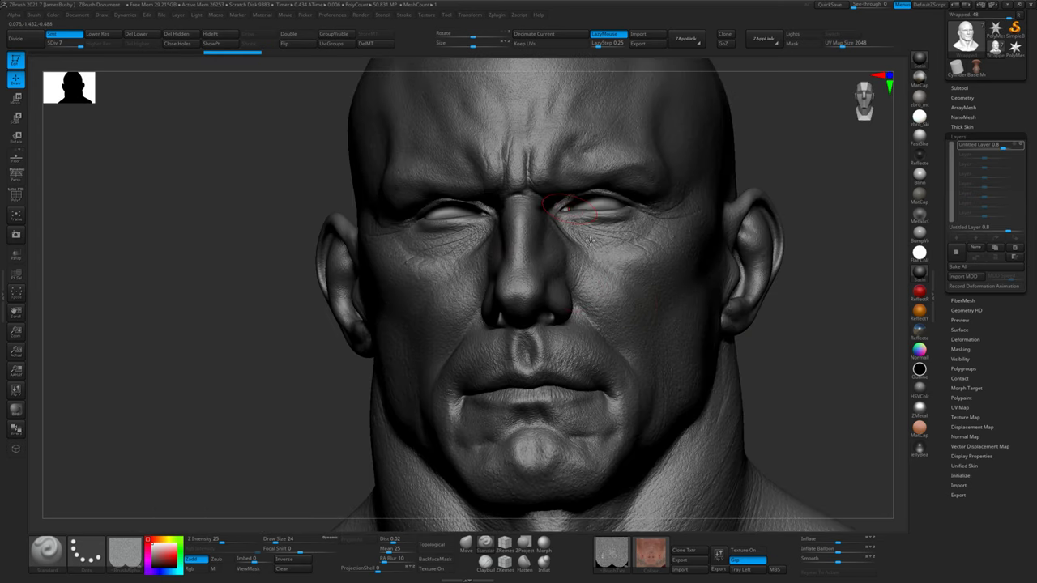
{"action": "mouse_move", "coordinate": [812, 176]}
{"action": "left_mouse_down"}
{"action": "mouse_move", "coordinate": [815, 206]}
{"action": "mouse_move", "coordinate": [744, 221]}
{"action": "left_mouse_up"}
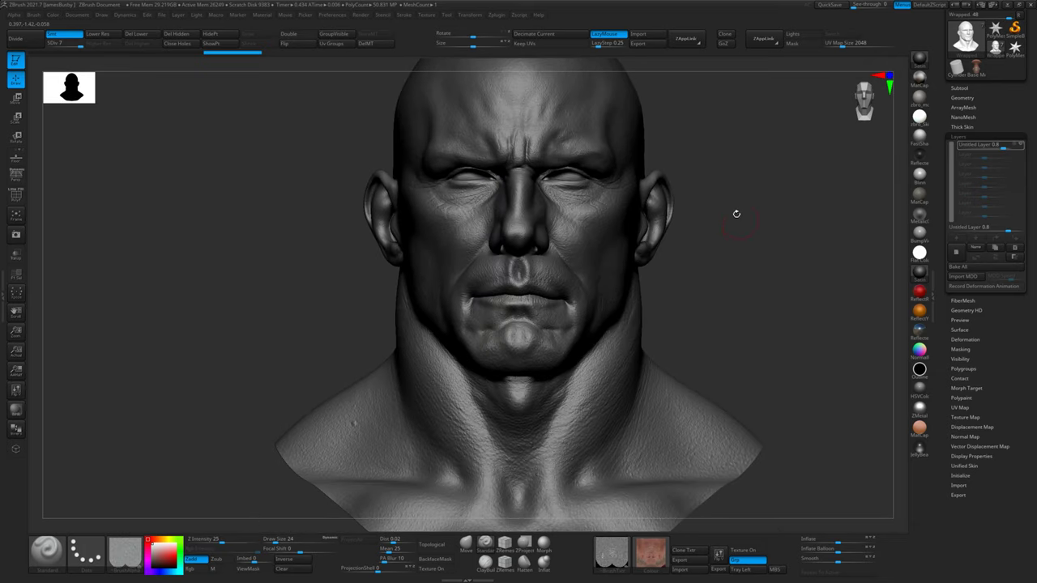
{"action": "left_click_drag", "start_coordinate": [736, 213], "coordinate": [644, 258]}
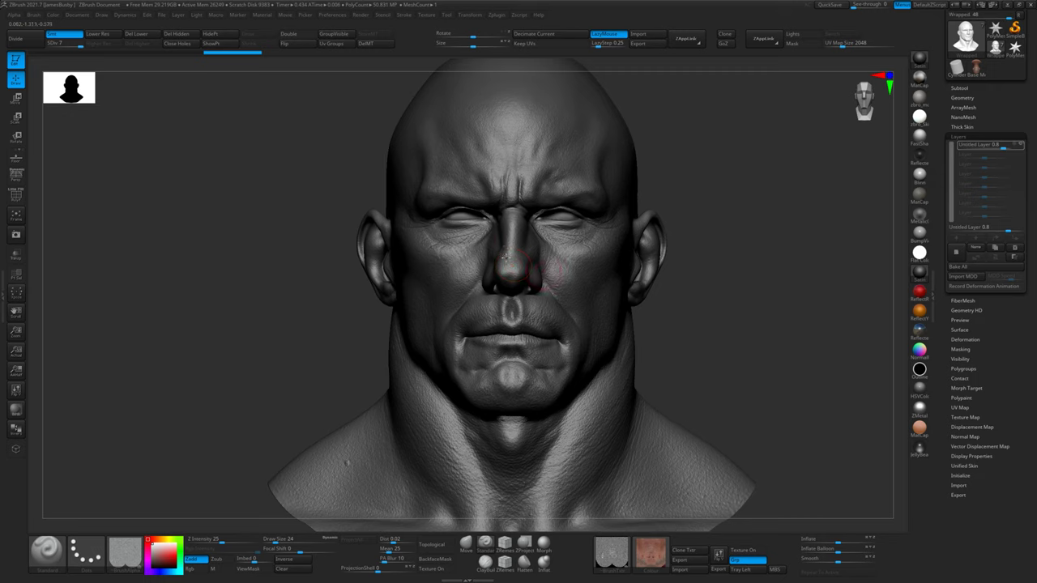
{"action": "mouse_move", "coordinate": [735, 265]}
{"action": "left_mouse_down"}
{"action": "mouse_move", "coordinate": [748, 267]}
{"action": "mouse_move", "coordinate": [750, 303]}
{"action": "mouse_move", "coordinate": [694, 301]}
{"action": "mouse_move", "coordinate": [724, 300]}
{"action": "mouse_move", "coordinate": [699, 294]}
{"action": "mouse_move", "coordinate": [706, 280]}
{"action": "mouse_move", "coordinate": [766, 281]}
{"action": "mouse_move", "coordinate": [711, 302]}
{"action": "mouse_move", "coordinate": [704, 283]}
{"action": "left_mouse_up"}
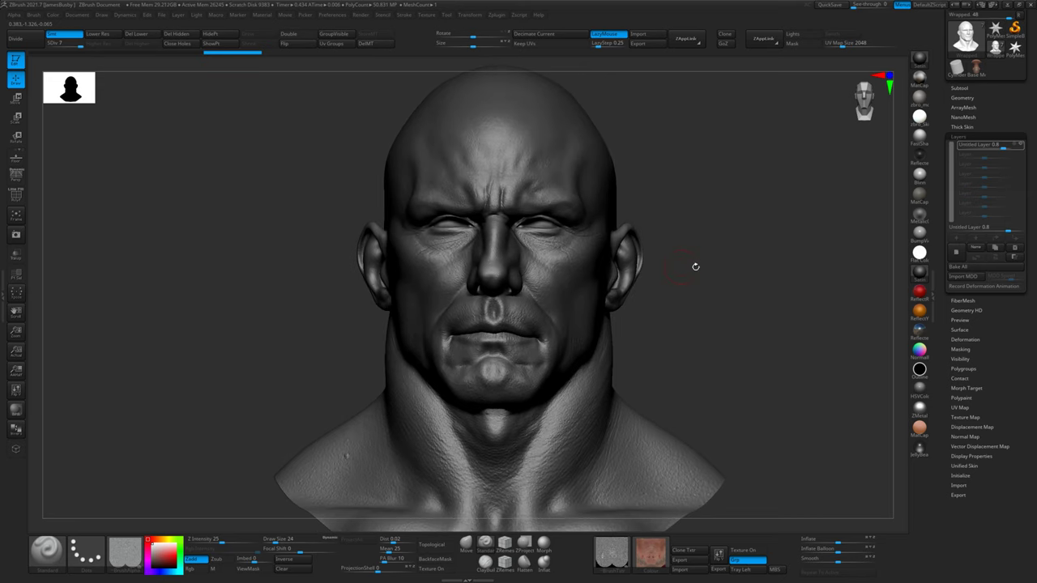
{"action": "left_click_drag", "start_coordinate": [680, 288], "coordinate": [704, 273]}
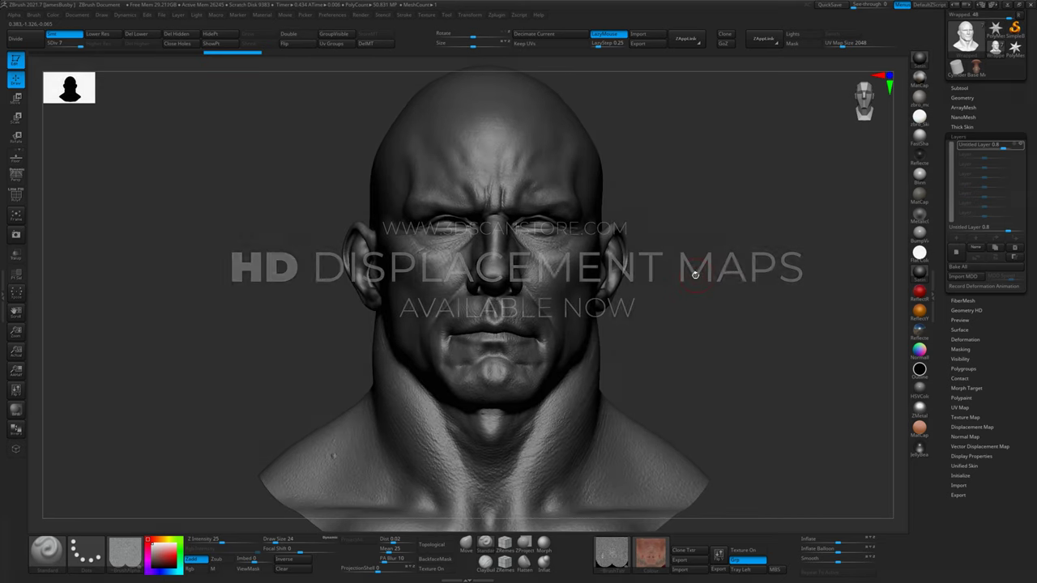